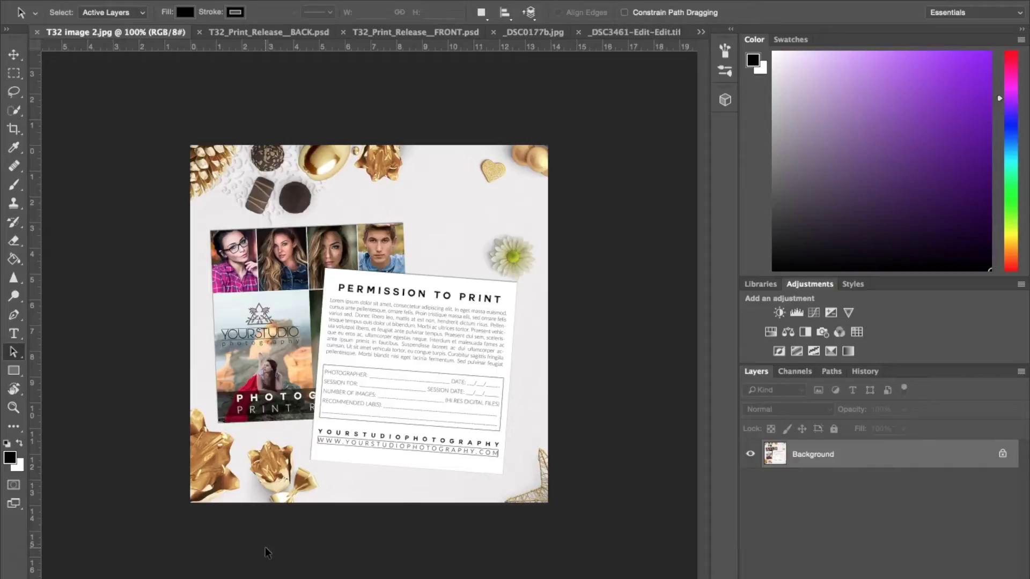
# Bring up T32_Print_Release__FRONT.psd and hide its red GUIDE trim layer to reveal the photo boxes.
pyautogui.click(346, 427)
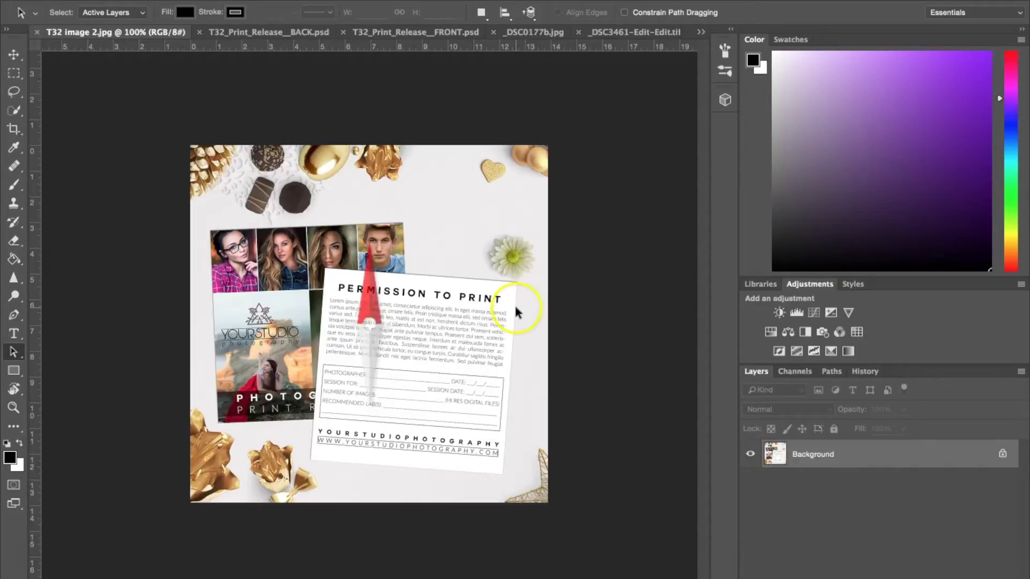
pyautogui.scroll(5, 514, 306)
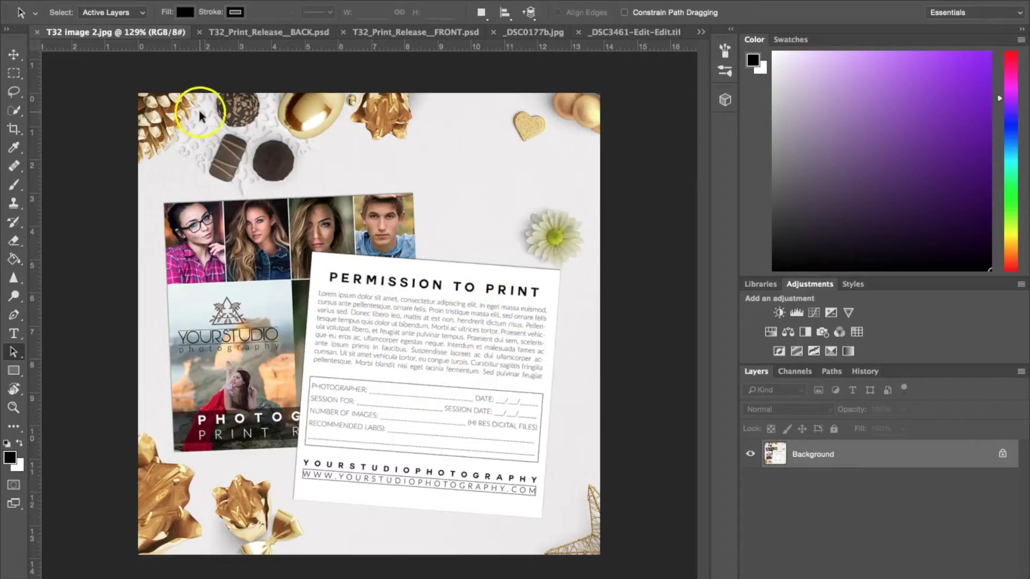
pyautogui.click(255, 33)
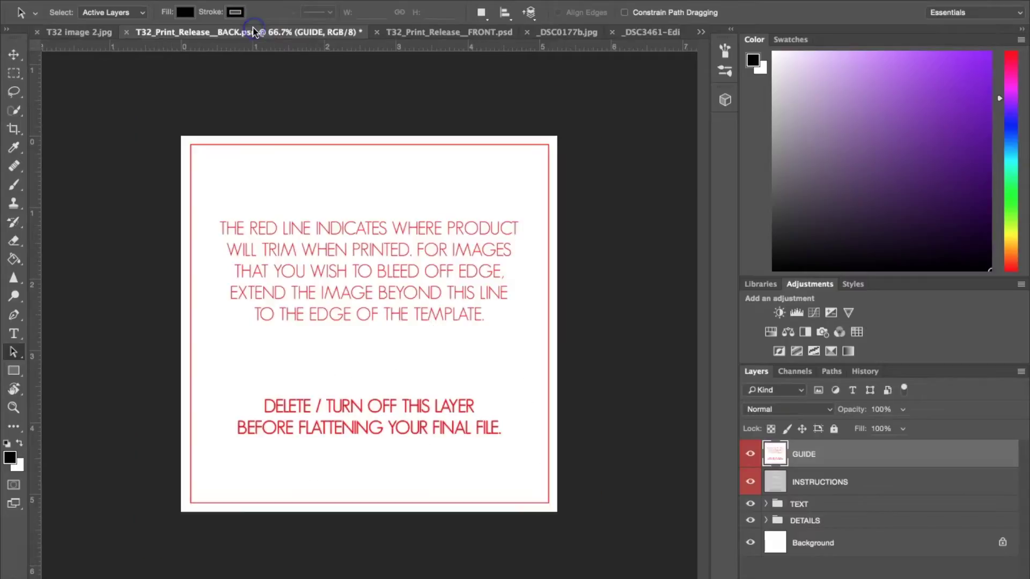
pyautogui.click(444, 30)
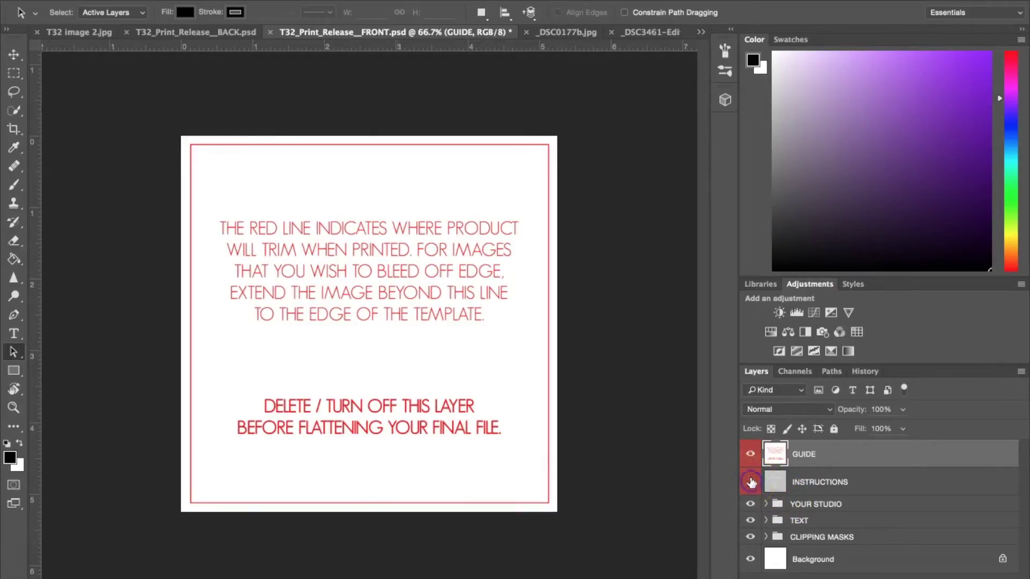
pyautogui.click(750, 454)
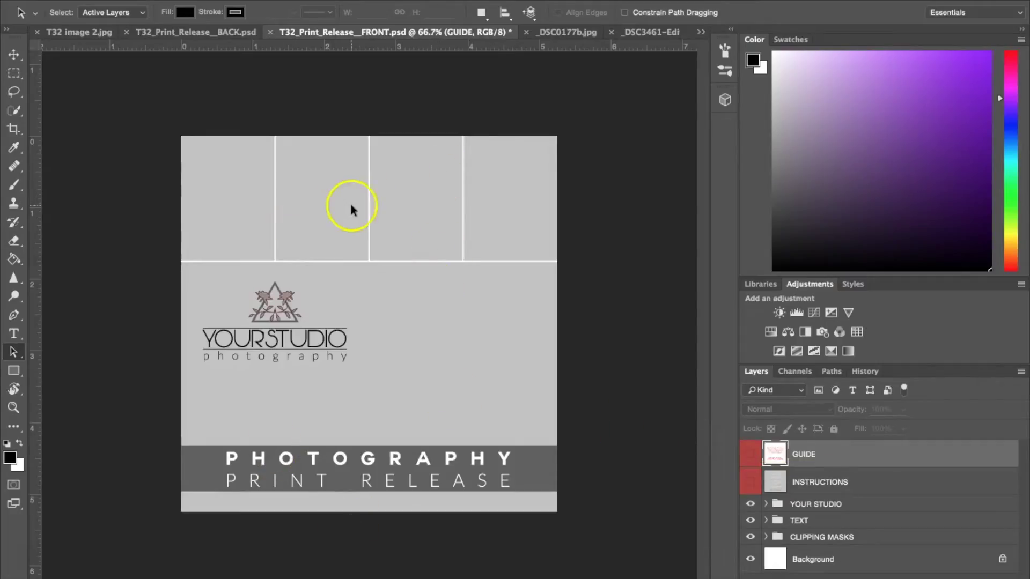
# Hide the BACK template's GUIDE and INSTRUCTIONS layers to show the Permission to Print form, then return to FRONT.
pyautogui.click(196, 33)
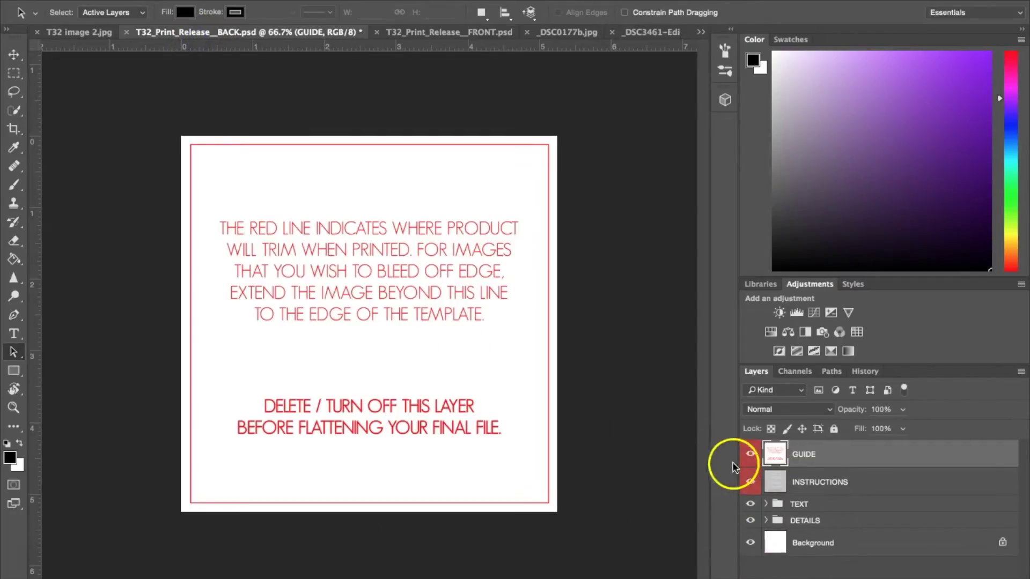
pyautogui.click(749, 461)
pyautogui.click(747, 485)
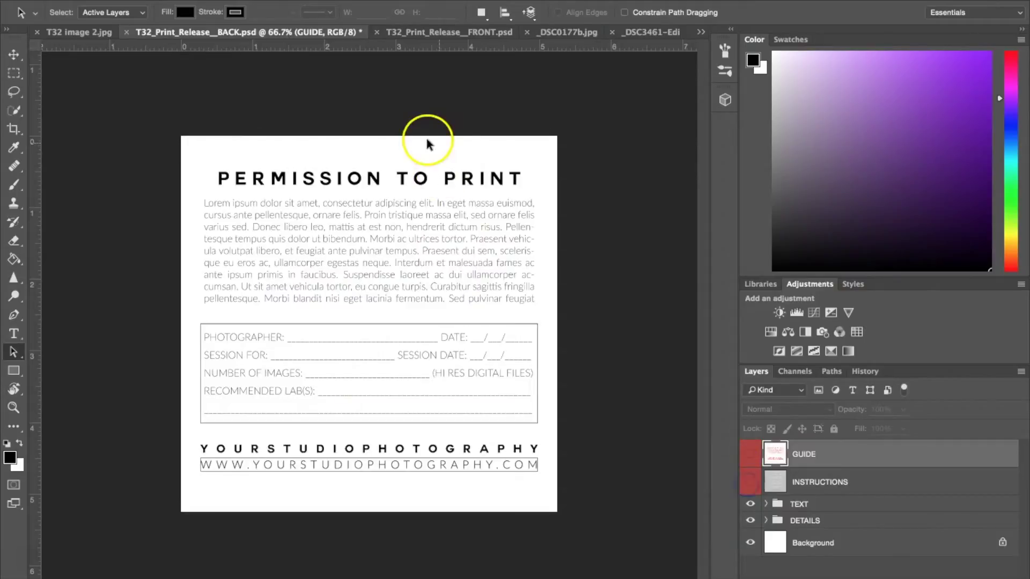
pyautogui.click(432, 33)
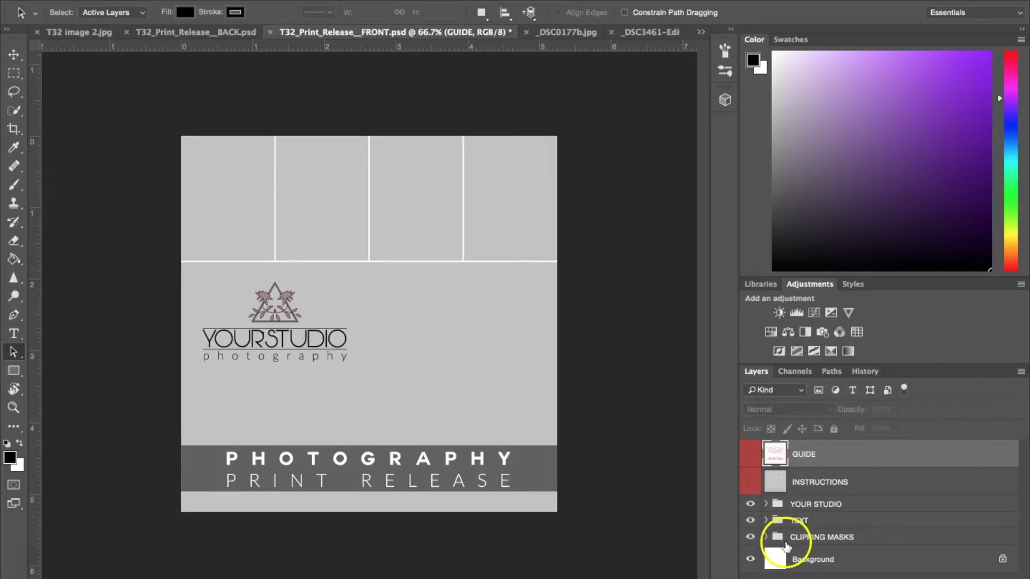
# Expand the CLIPPING MASKS group to view masks 1–5, then bring up the _DSC0177b.jpg portrait.
pyautogui.click(766, 537)
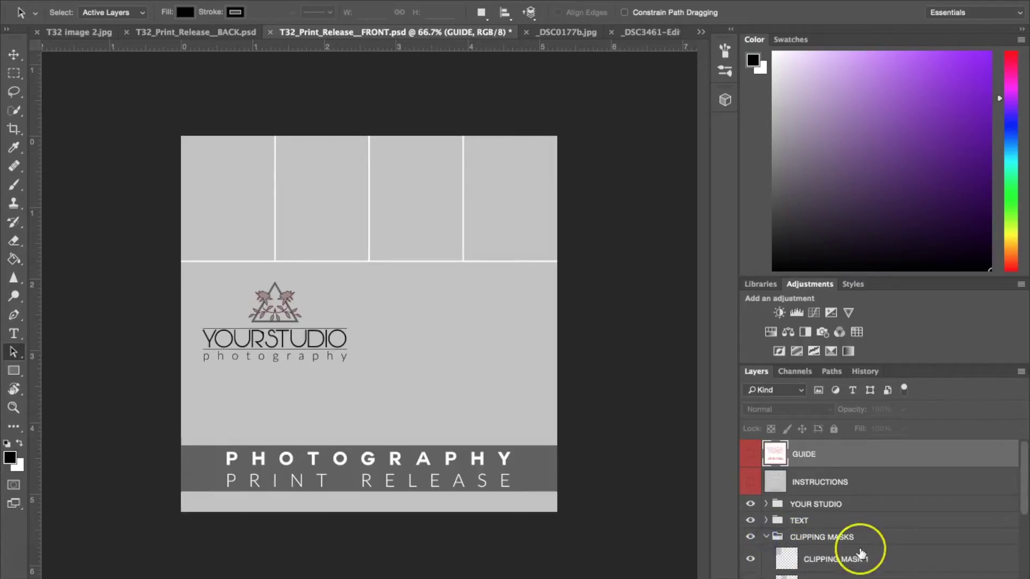
pyautogui.scroll(-3, 861, 549)
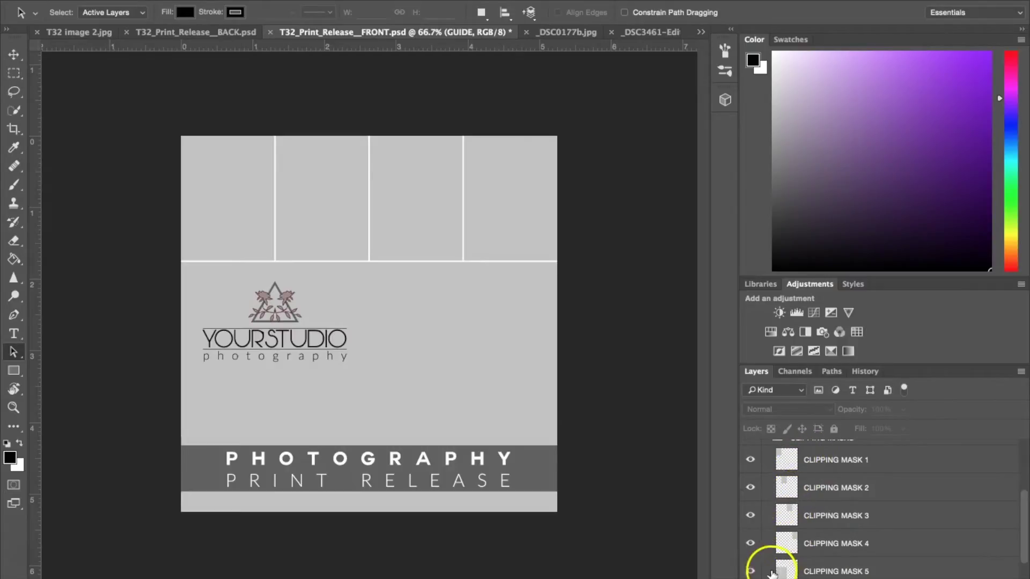
pyautogui.click(580, 33)
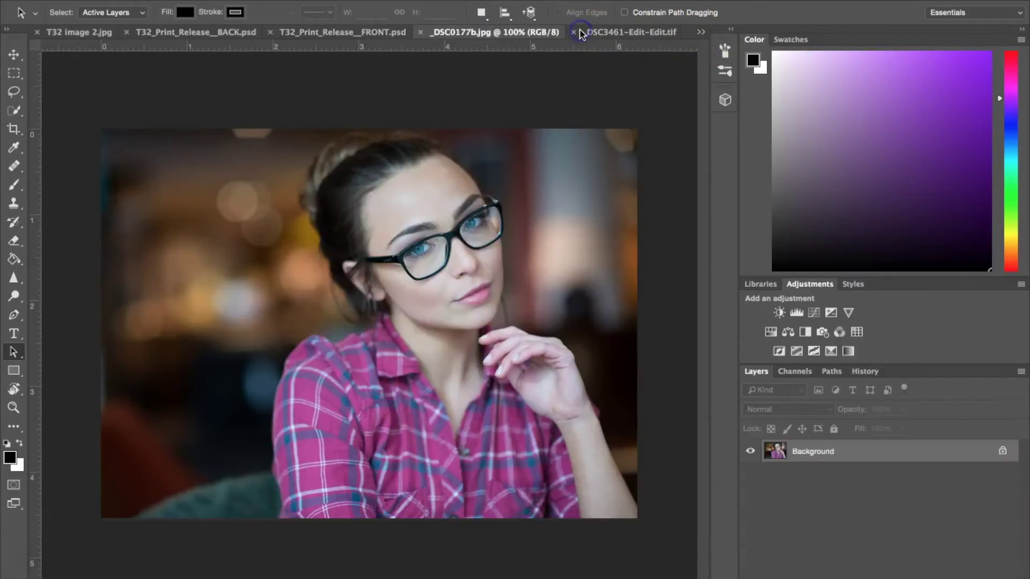
# Select the entire _DSC0177b.jpg portrait with the Rectangular Marquee and copy it.
pyautogui.click(15, 75)
pyautogui.moveTo(69, 107); pyautogui.dragTo(727, 535)
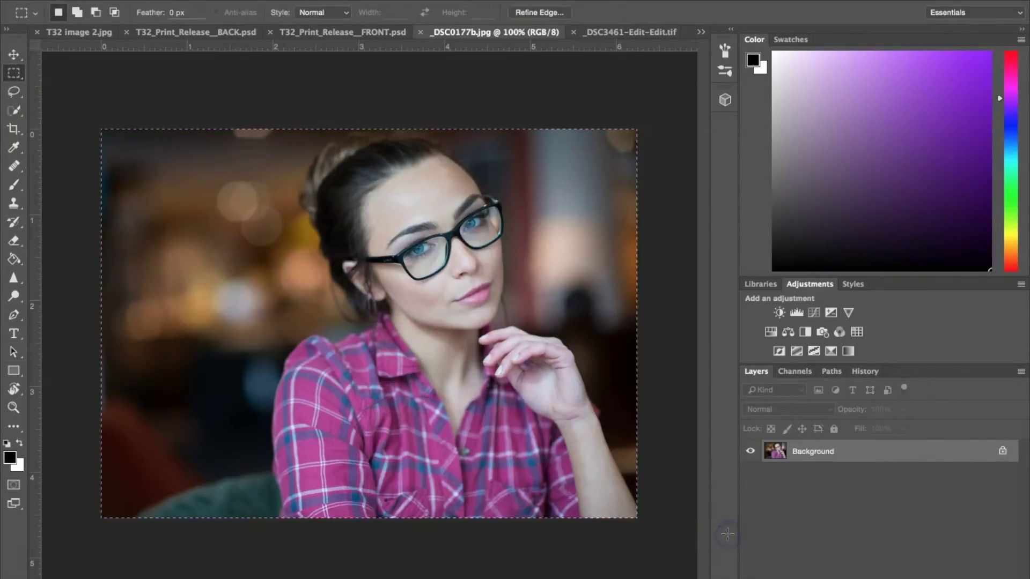
pyautogui.click(159, 2)
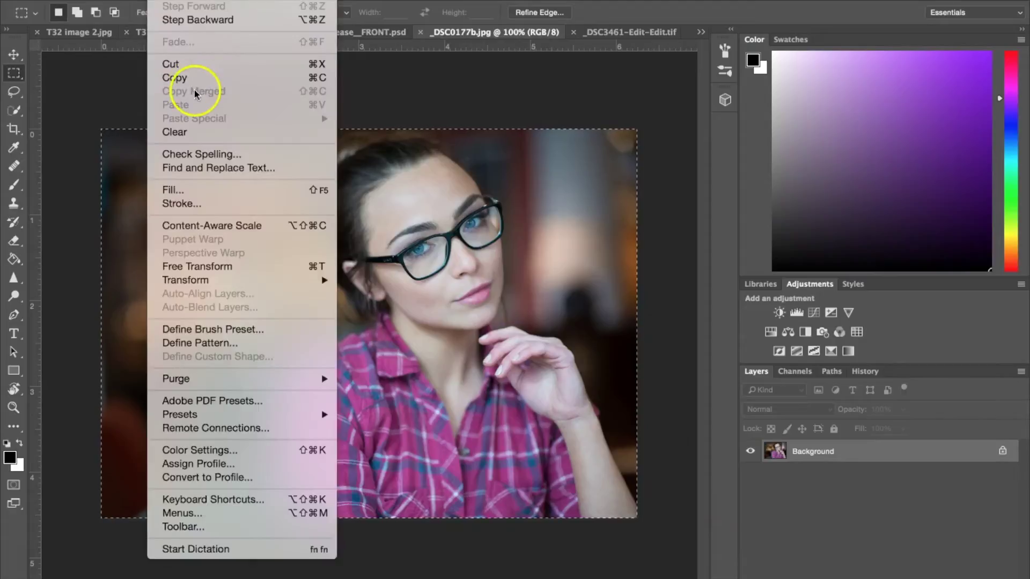
pyautogui.click(195, 83)
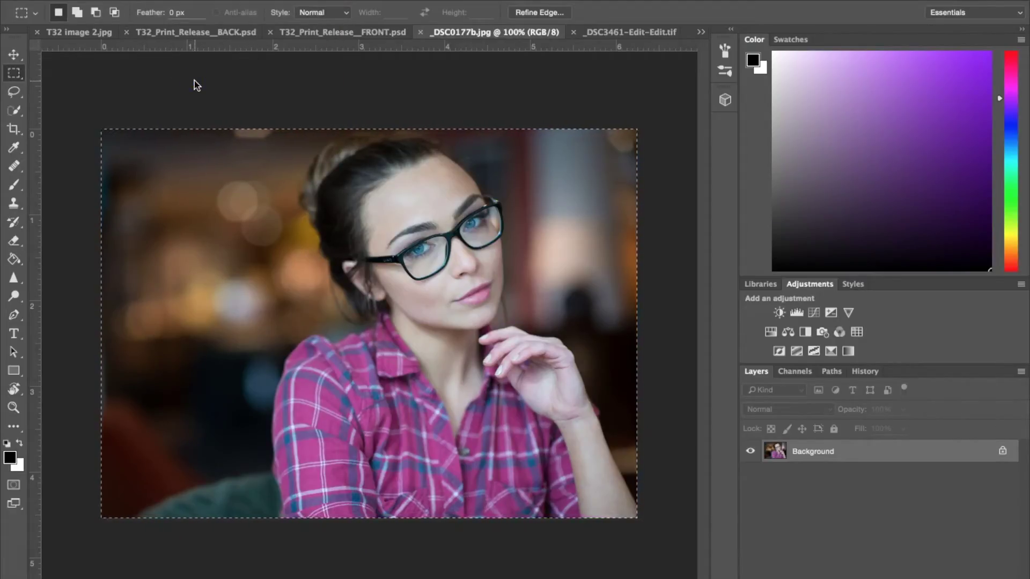
# Paste the portrait into FRONT.psd as Layer 1, directly above CLIPPING MASK 6.
pyautogui.click(327, 33)
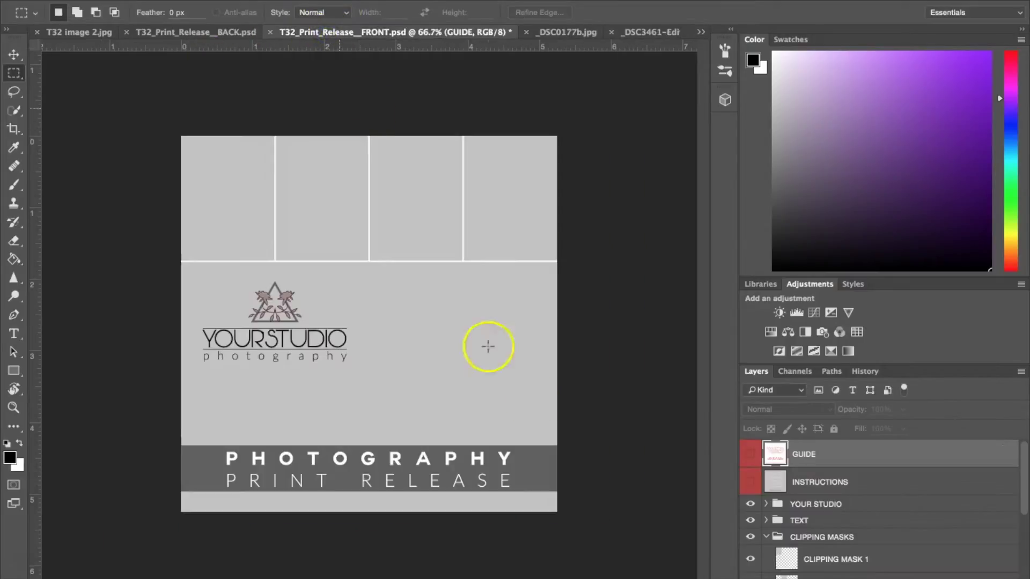
pyautogui.scroll(-3, 800, 547)
pyautogui.moveTo(800, 549)
pyautogui.mouseDown()
pyautogui.moveTo(785, 490)
pyautogui.moveTo(793, 461)
pyautogui.moveTo(785, 545)
pyautogui.mouseUp()
pyautogui.scroll(-1, 785, 545)
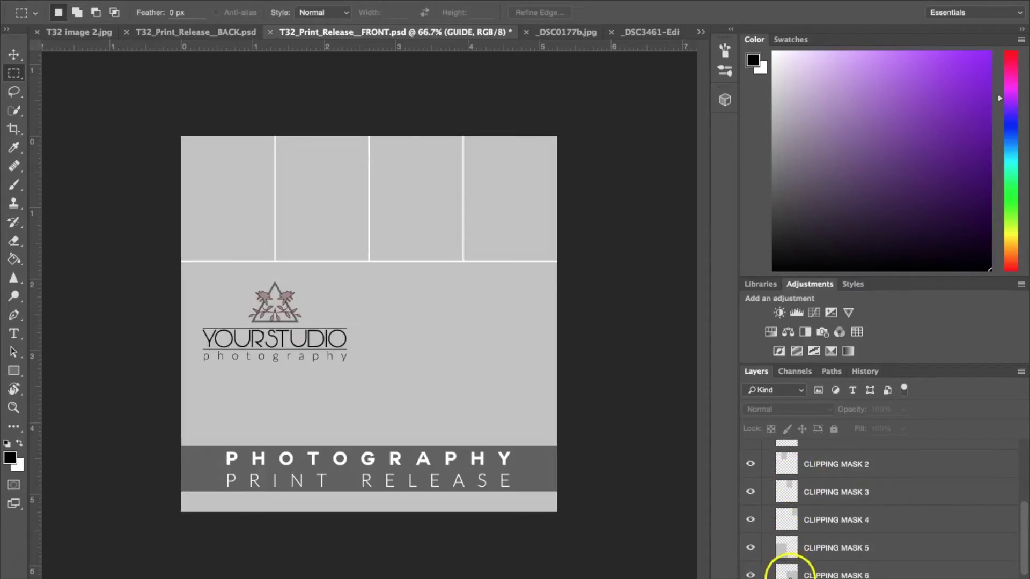
pyautogui.click(789, 574)
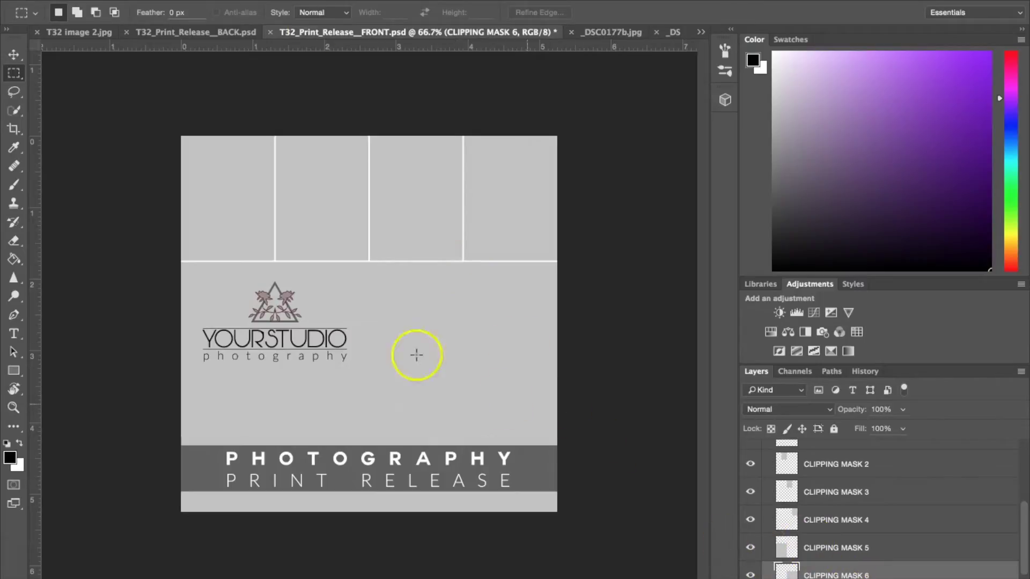
pyautogui.click(161, 2)
pyautogui.click(196, 105)
pyautogui.scroll(-1, 828, 540)
pyautogui.scroll(-1, 826, 544)
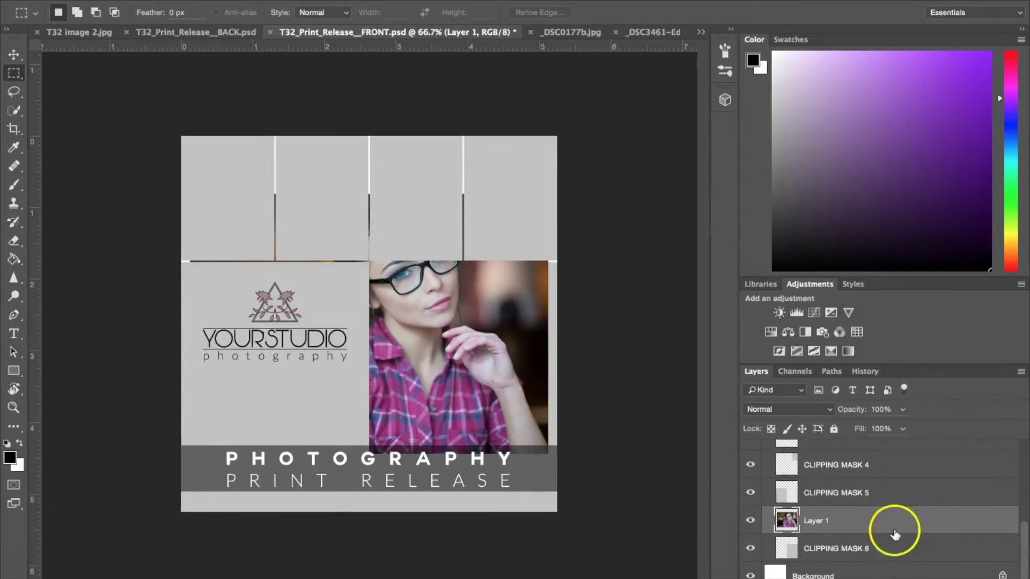
# Move the pasted portrait right and down and scale it slightly larger.
pyautogui.click(13, 56)
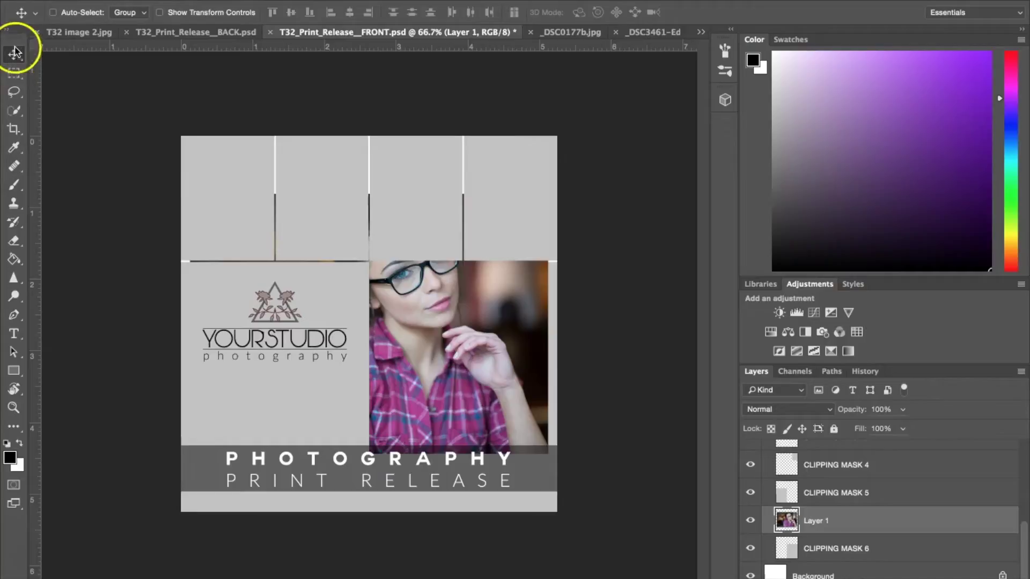
pyautogui.click(159, 12)
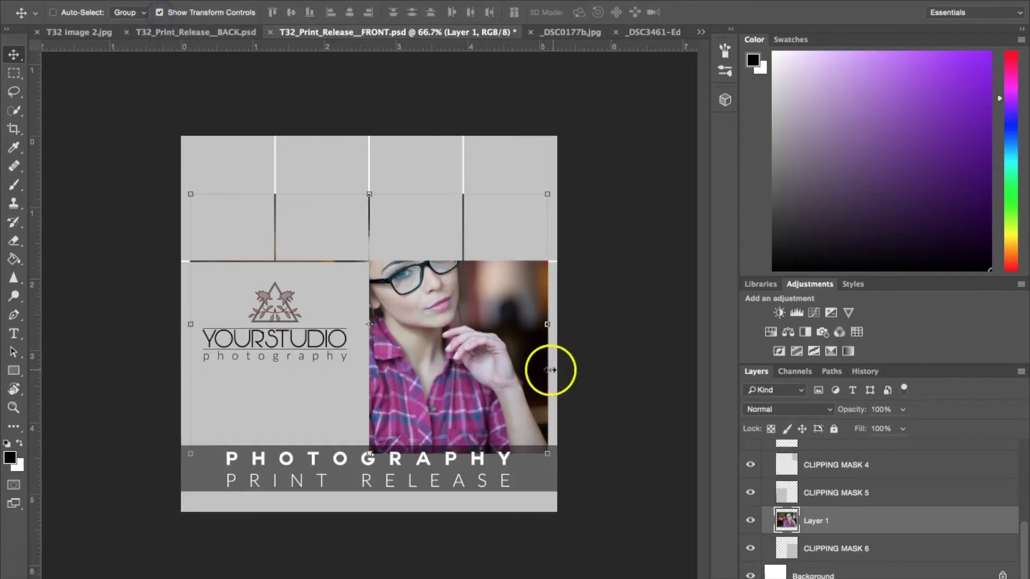
pyautogui.moveTo(501, 305); pyautogui.dragTo(535, 368)
pyautogui.moveTo(585, 247)
pyautogui.mouseDown()
pyautogui.moveTo(620, 213)
pyautogui.moveTo(593, 254)
pyautogui.mouseUp()
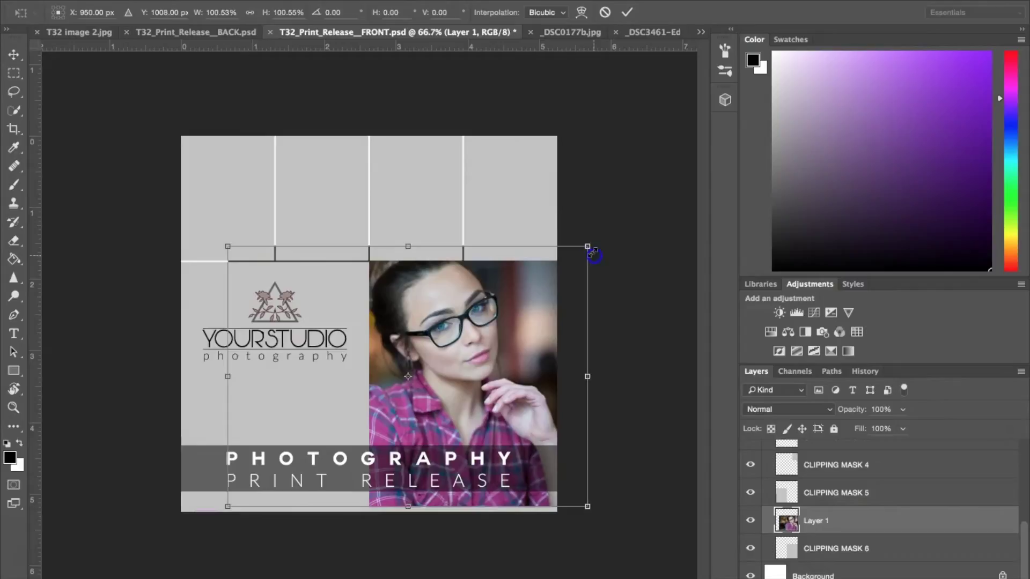
pyautogui.doubleClick(494, 294)
pyautogui.moveTo(501, 298)
pyautogui.mouseDown()
pyautogui.moveTo(523, 299)
pyautogui.moveTo(504, 300)
pyautogui.mouseUp()
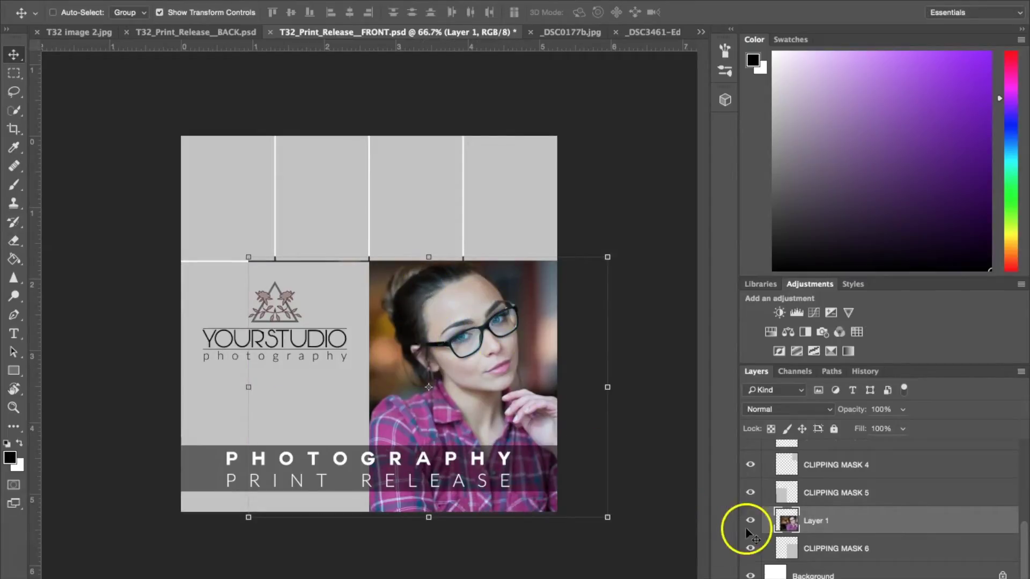
# Clip Layer 1 to CLIPPING MASK 6 and reposition the portrait within the lower-right box.
pyautogui.click(807, 547)
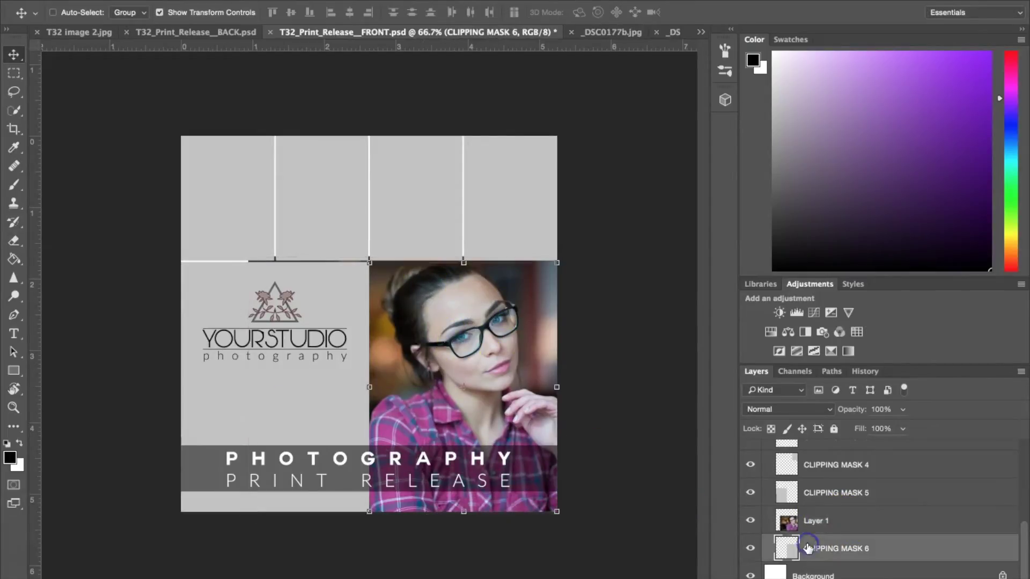
pyautogui.click(826, 512)
pyautogui.click(793, 525)
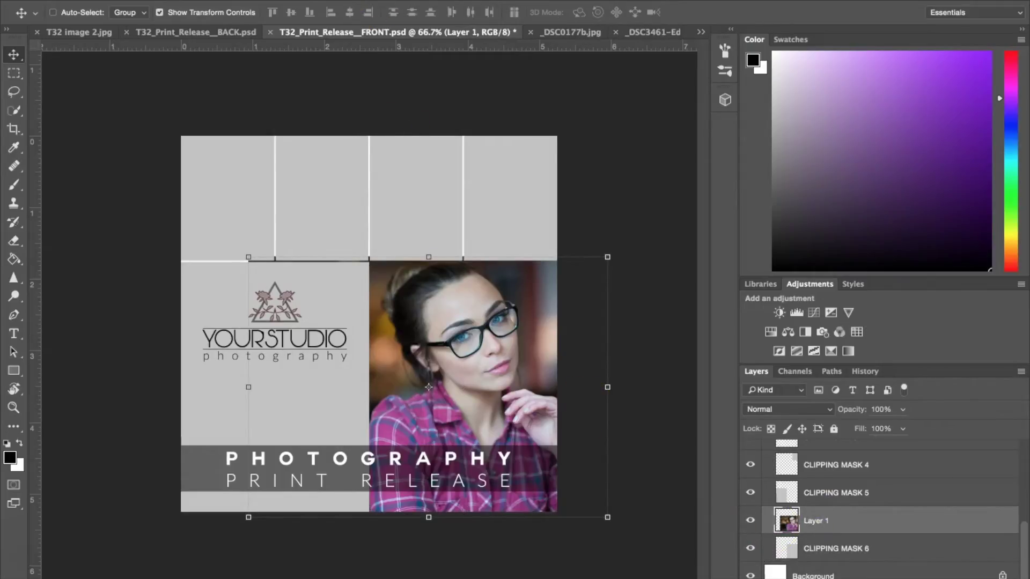
pyautogui.click(239, 0)
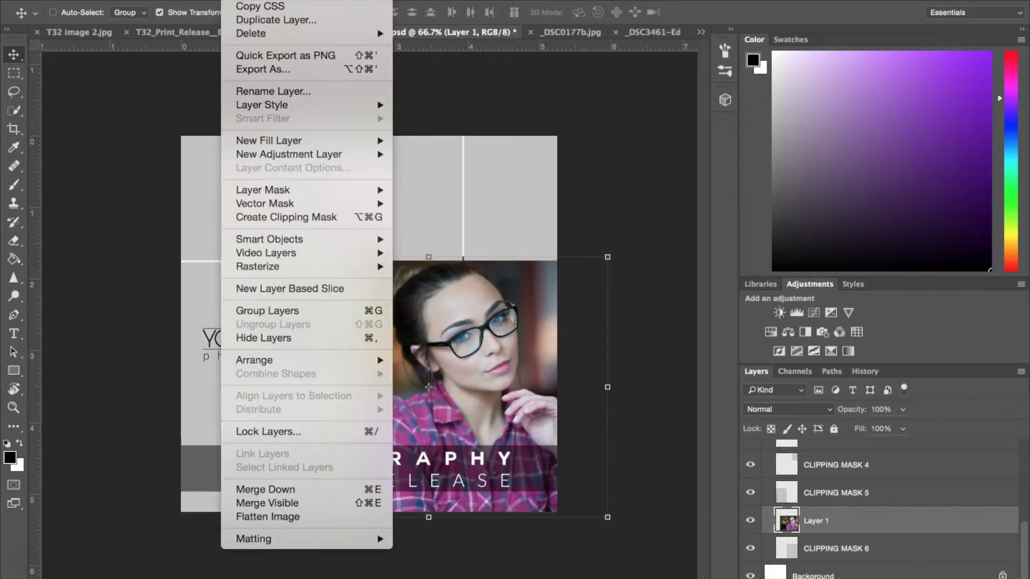
pyautogui.moveTo(264, 192)
pyautogui.click(262, 216)
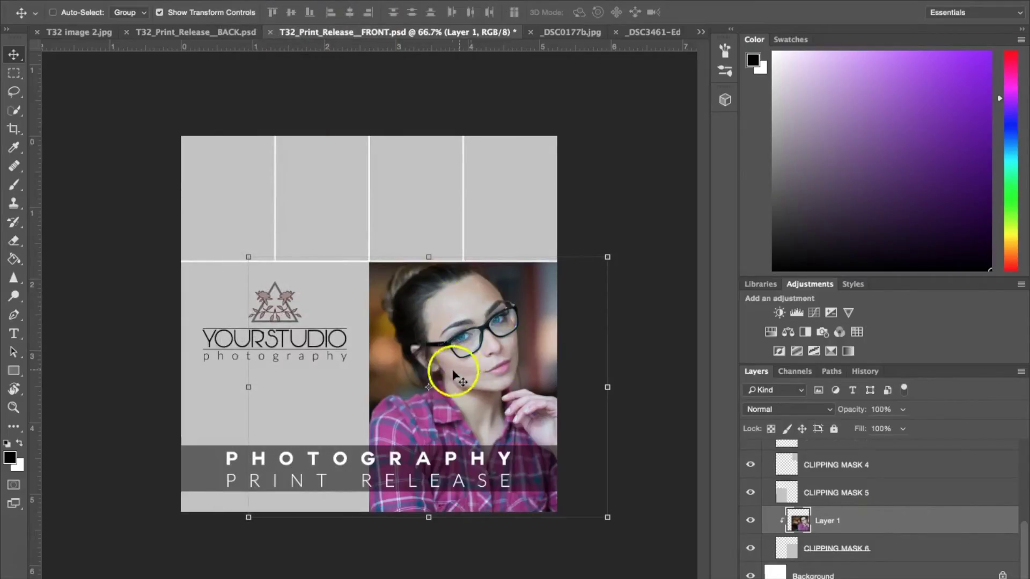
pyautogui.moveTo(472, 372); pyautogui.dragTo(495, 376)
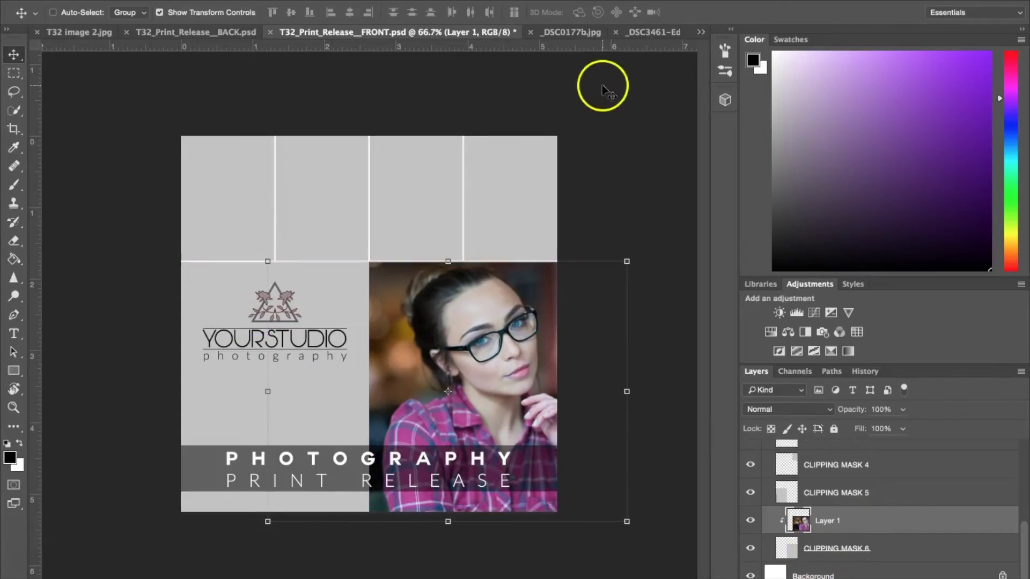
# Select the entire _DSC3461-Edit-Edit.tif denim photo for copying.
pyautogui.click(581, 32)
pyautogui.click(638, 34)
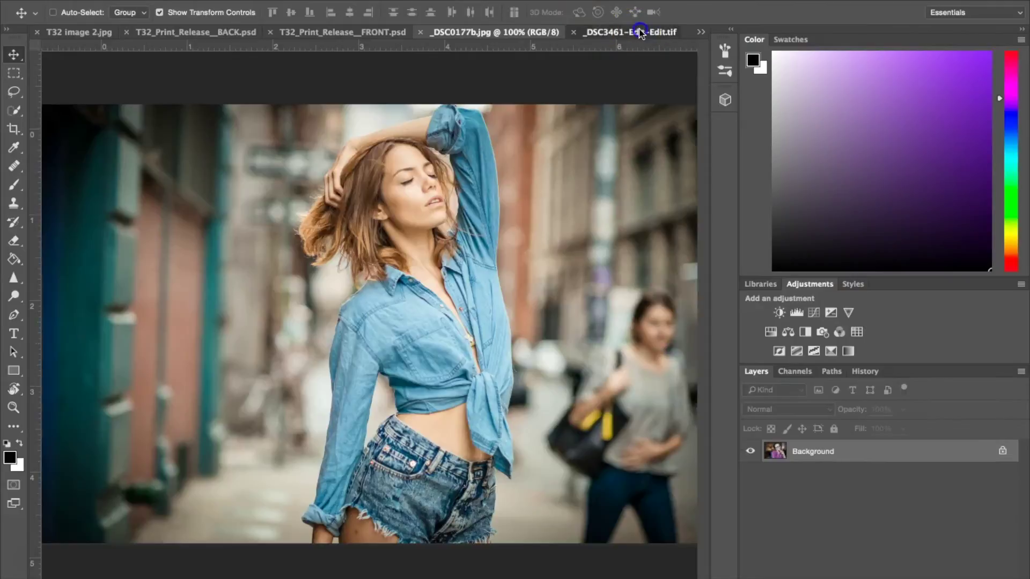
pyautogui.click(14, 71)
pyautogui.moveTo(35, 82); pyautogui.dragTo(206, 248)
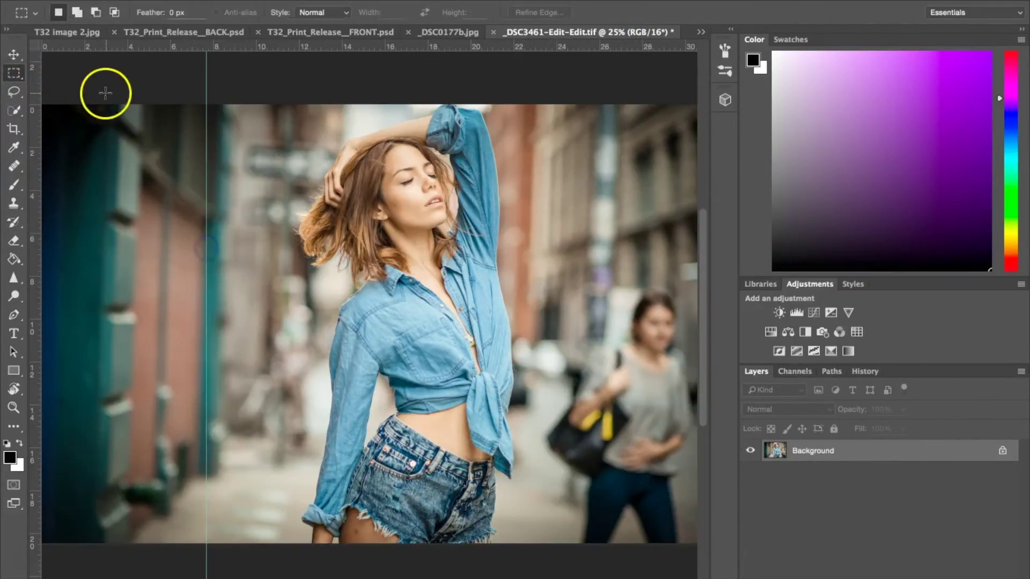
pyautogui.moveTo(58, 89); pyautogui.dragTo(663, 554)
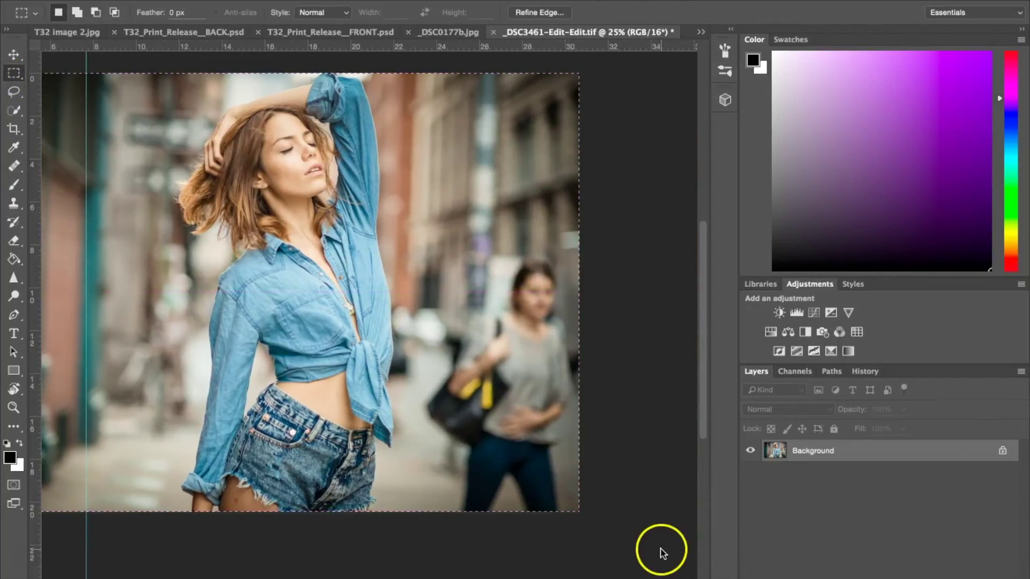
# Paste the denim photo into FRONT as Layer 2 above CLIPPING MASK 1.
pyautogui.click(329, 32)
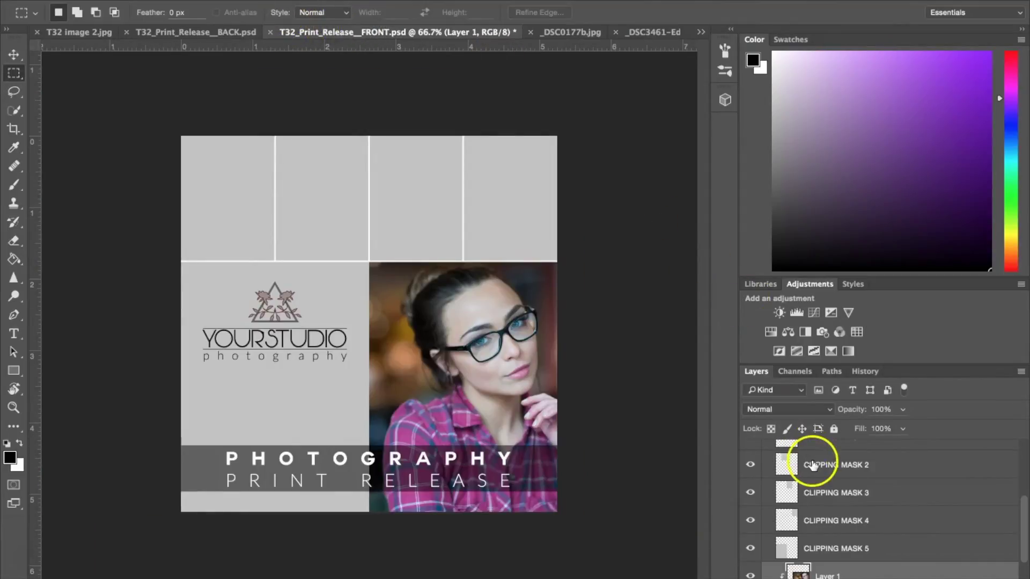
pyautogui.scroll(3, 813, 466)
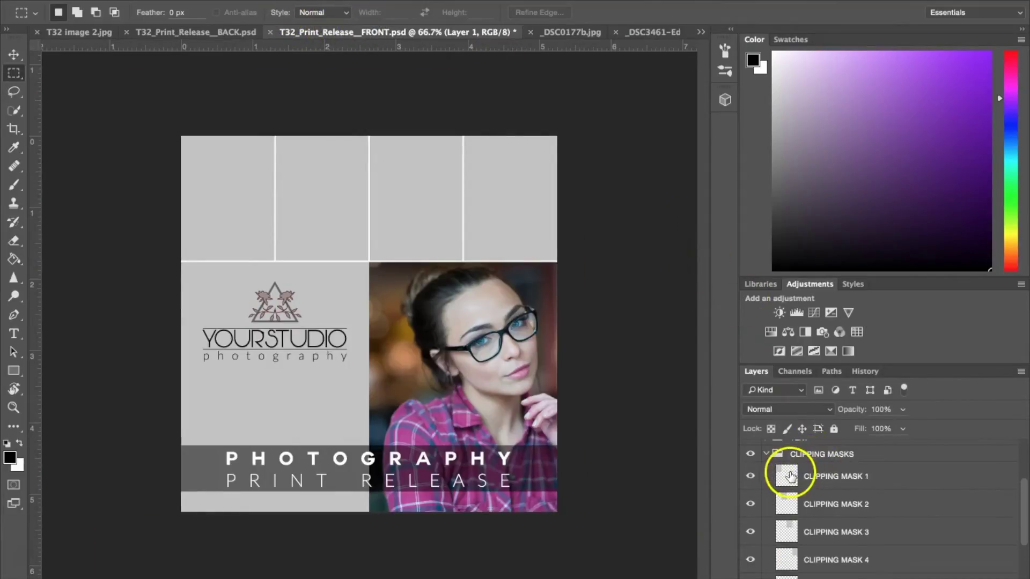
pyautogui.click(790, 474)
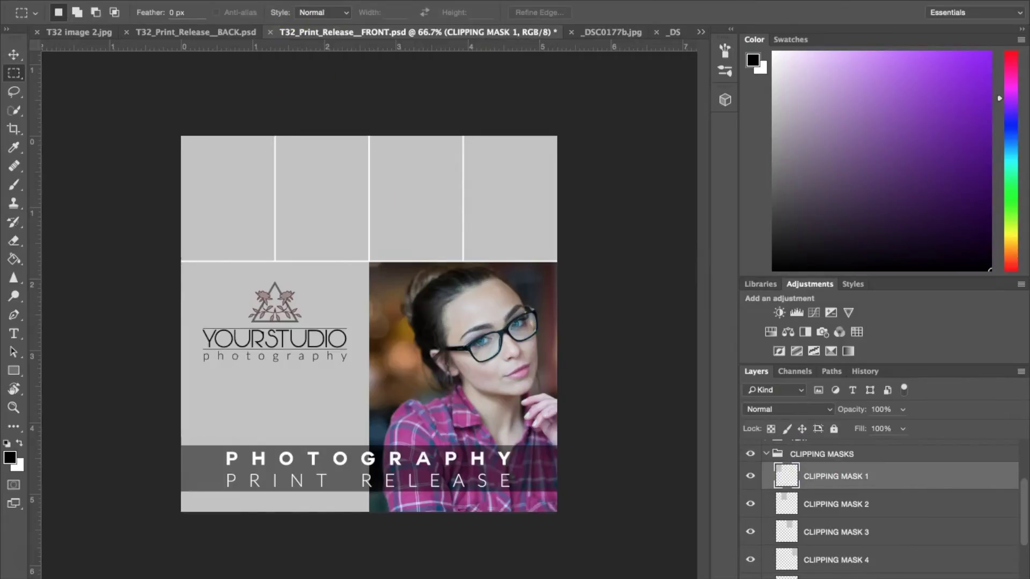
pyautogui.click(178, 105)
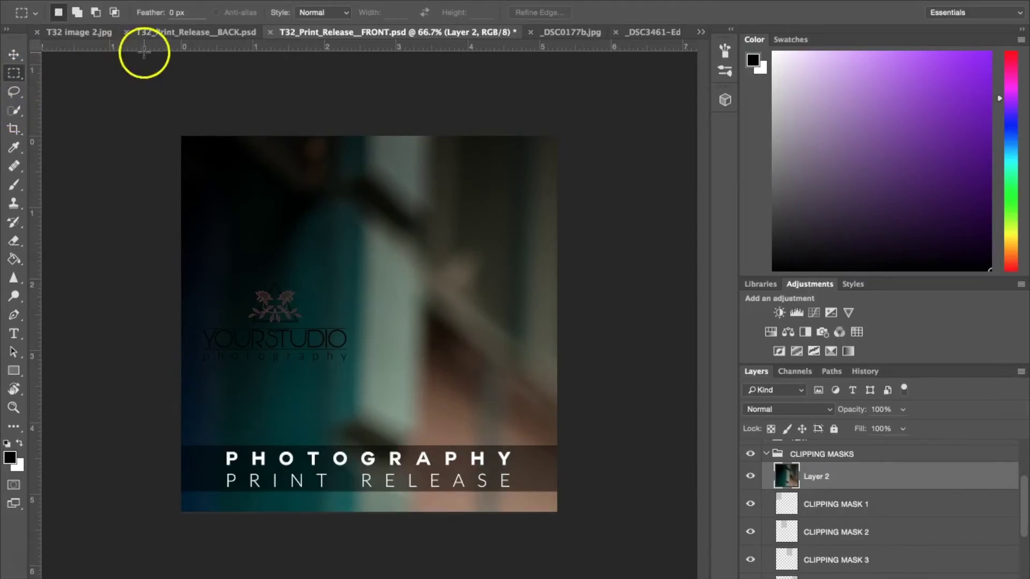
# Scale Layer 2 down to about 13% and move it into the top-left box.
pyautogui.click(13, 54)
pyautogui.moveTo(181, 135); pyautogui.dragTo(139, 204)
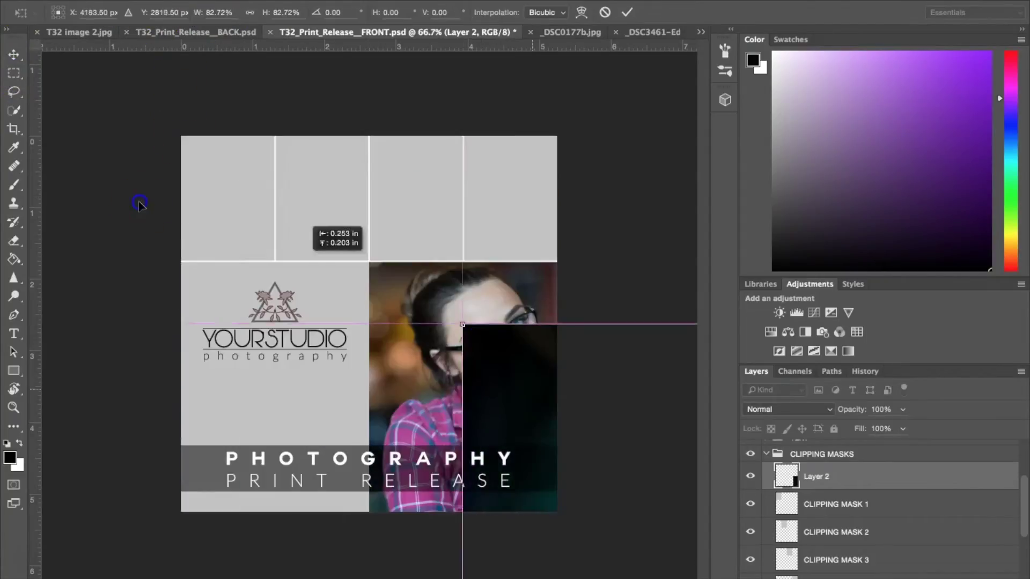
pyautogui.moveTo(85, 149); pyautogui.dragTo(165, 161)
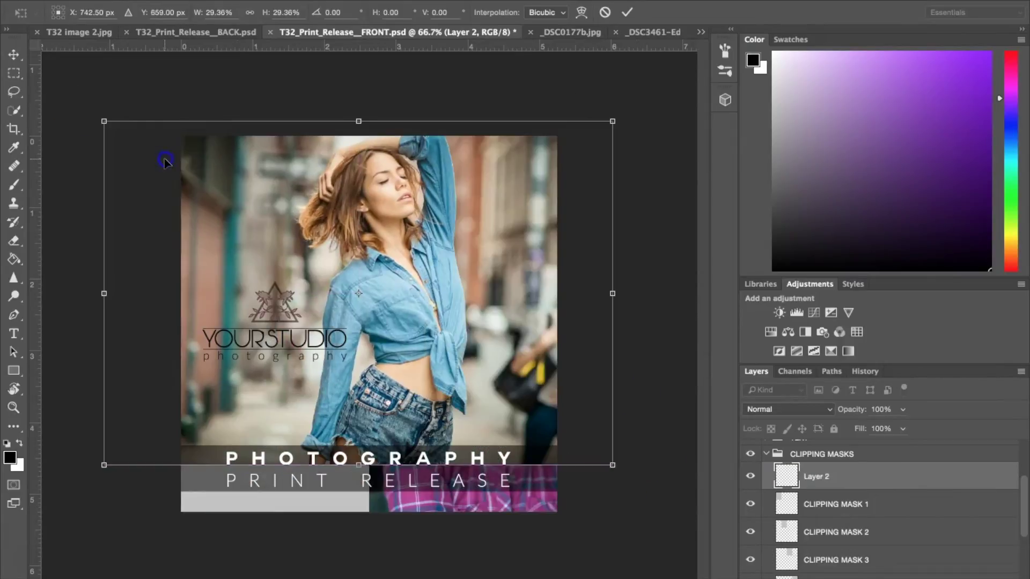
pyautogui.moveTo(108, 120); pyautogui.dragTo(368, 250)
pyautogui.moveTo(351, 329); pyautogui.dragTo(183, 226)
pyautogui.moveTo(346, 287); pyautogui.dragTo(283, 243)
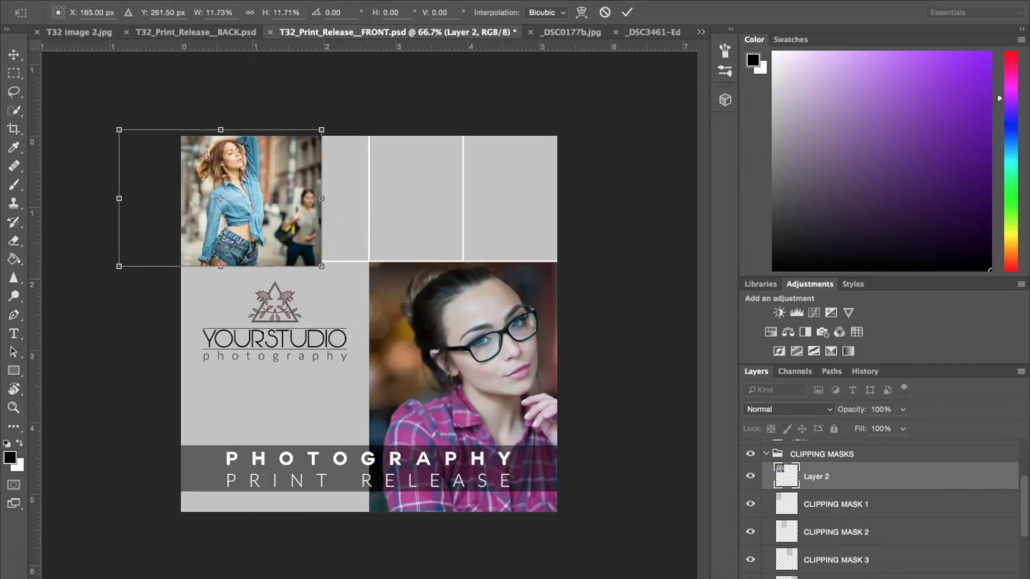
# Commit the resize, clip Layer 2 to CLIPPING MASK 1, and nudge it into place.
pyautogui.click(236, 0)
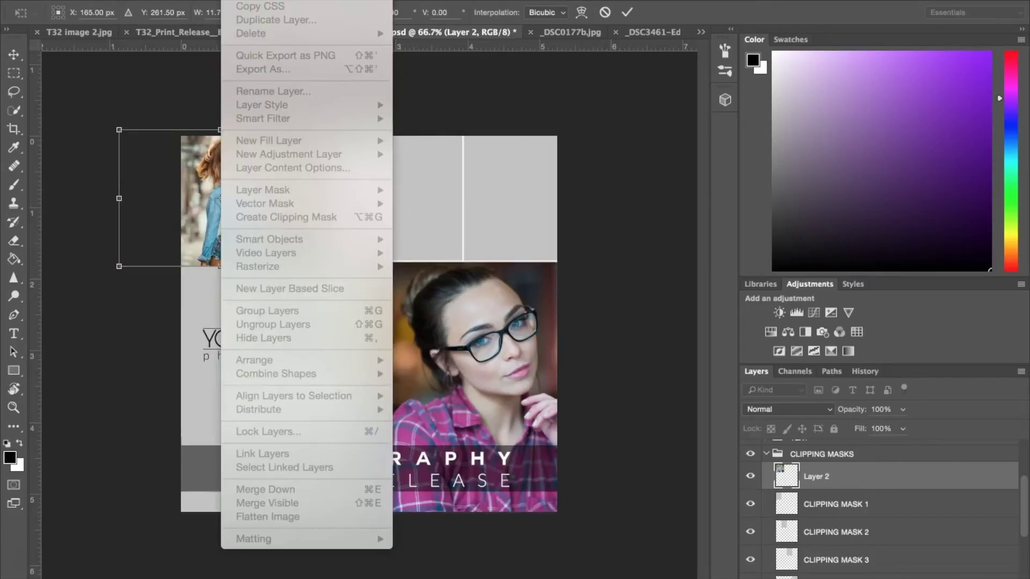
pyautogui.moveTo(273, 0)
pyautogui.click(165, 108)
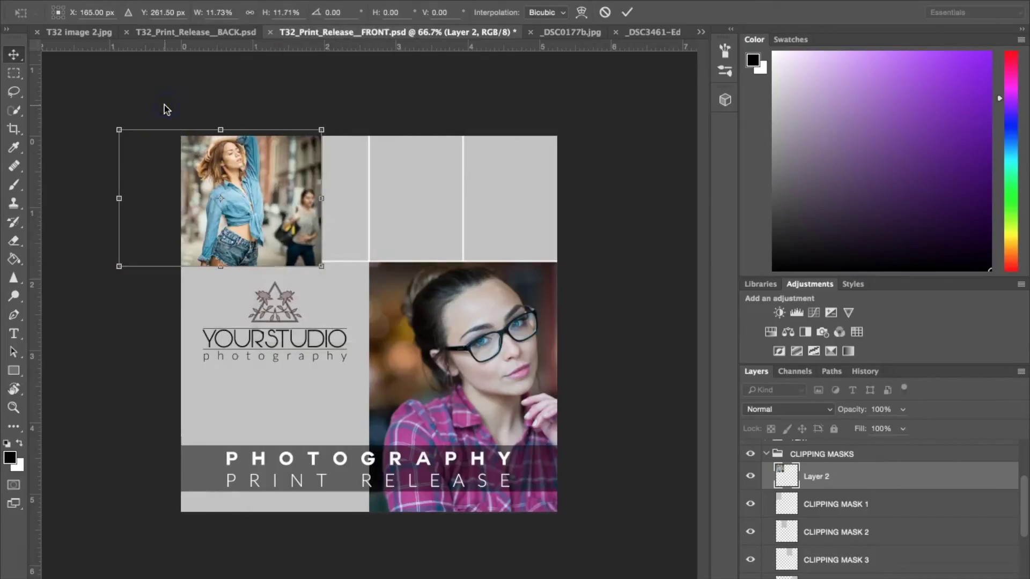
pyautogui.press('Return')
pyautogui.click(236, 0)
pyautogui.click(264, 217)
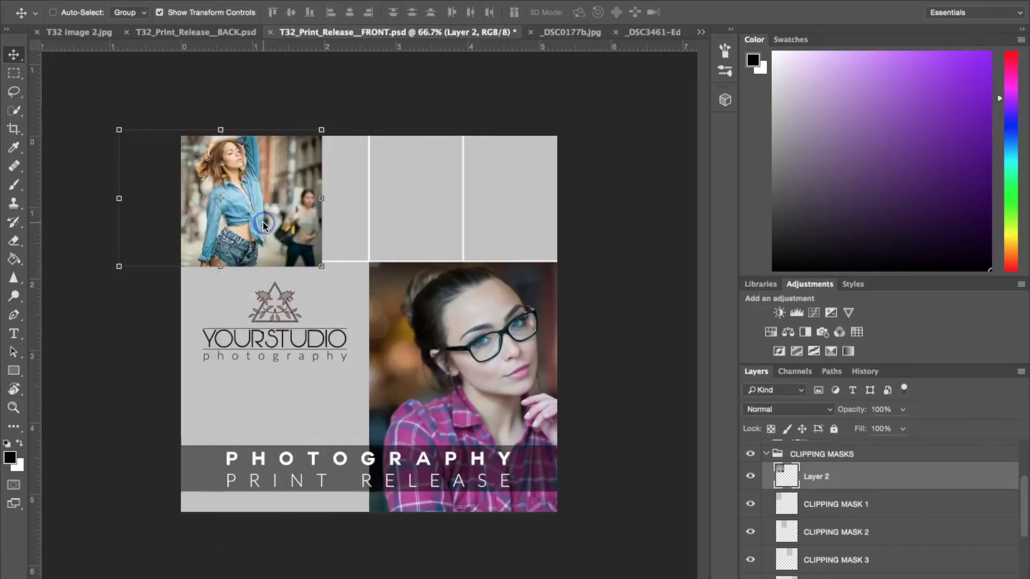
pyautogui.moveTo(248, 217); pyautogui.dragTo(243, 219)
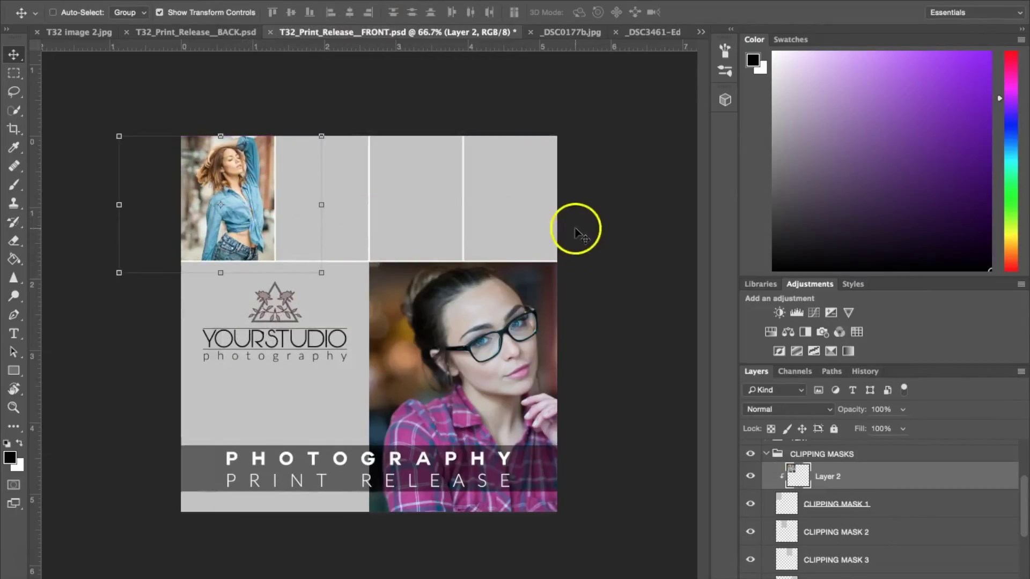
pyautogui.click(700, 33)
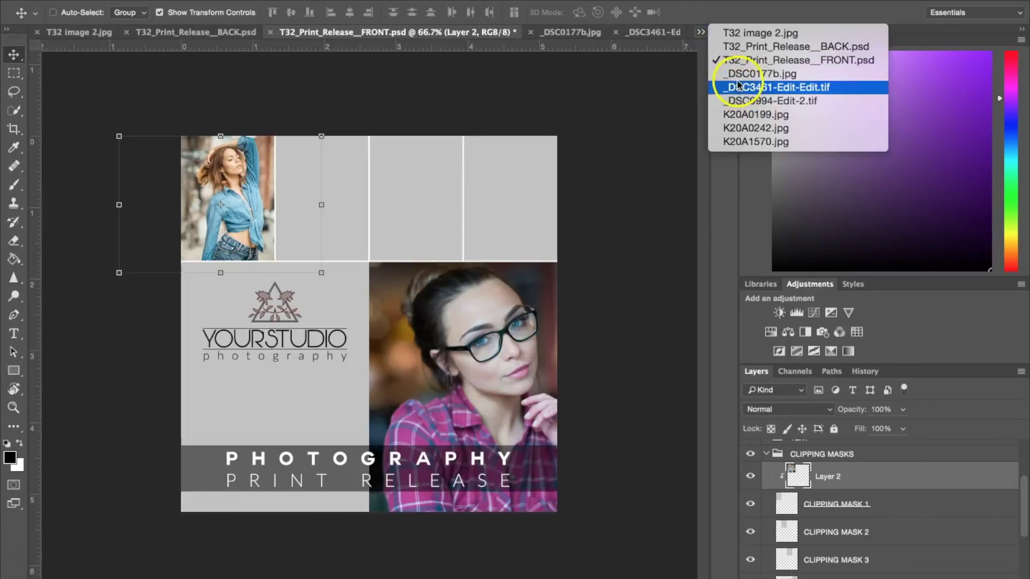
# Select the whole K20A0199.jpg leather-jacket photo.
pyautogui.click(756, 115)
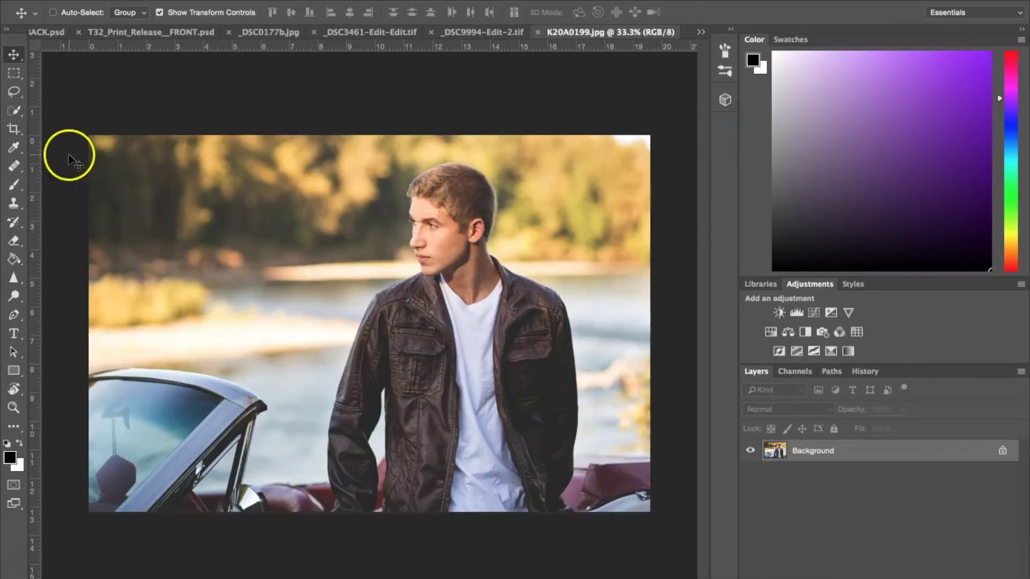
pyautogui.click(14, 73)
pyautogui.moveTo(80, 126); pyautogui.dragTo(731, 551)
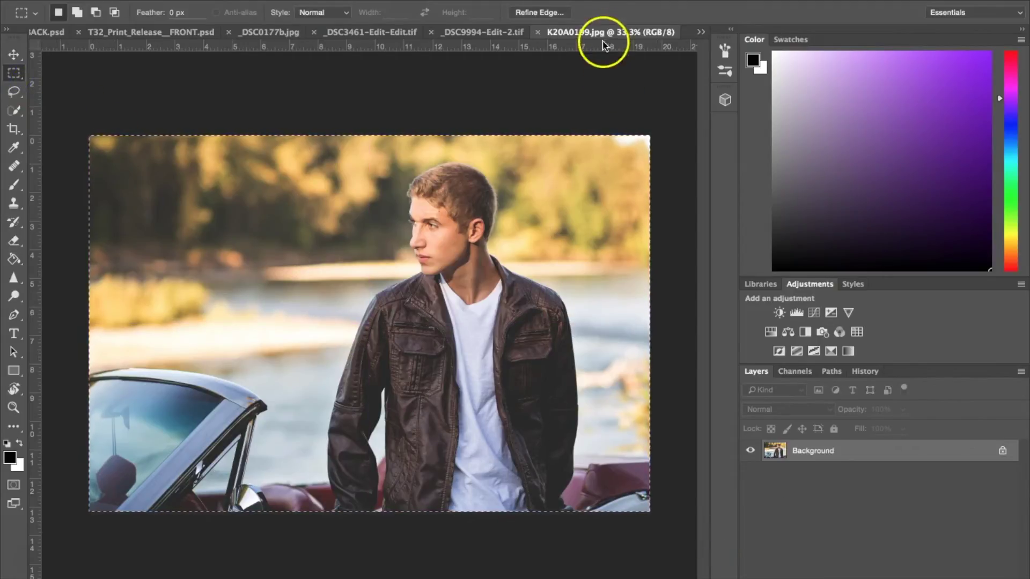
# Paste the leather-jacket photo into FRONT as Layer 3 above CLIPPING MASK 2.
pyautogui.click(488, 33)
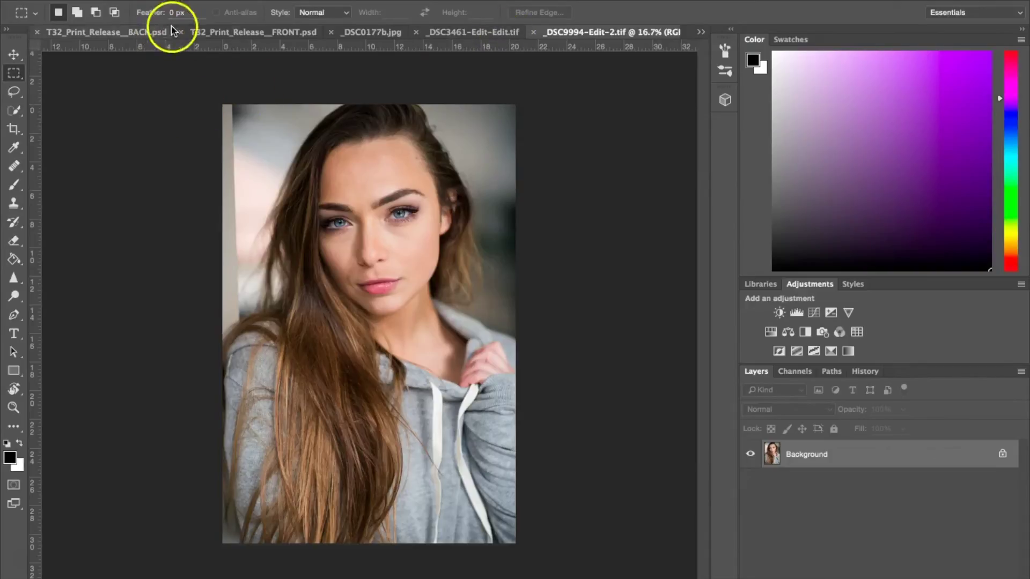
pyautogui.click(247, 33)
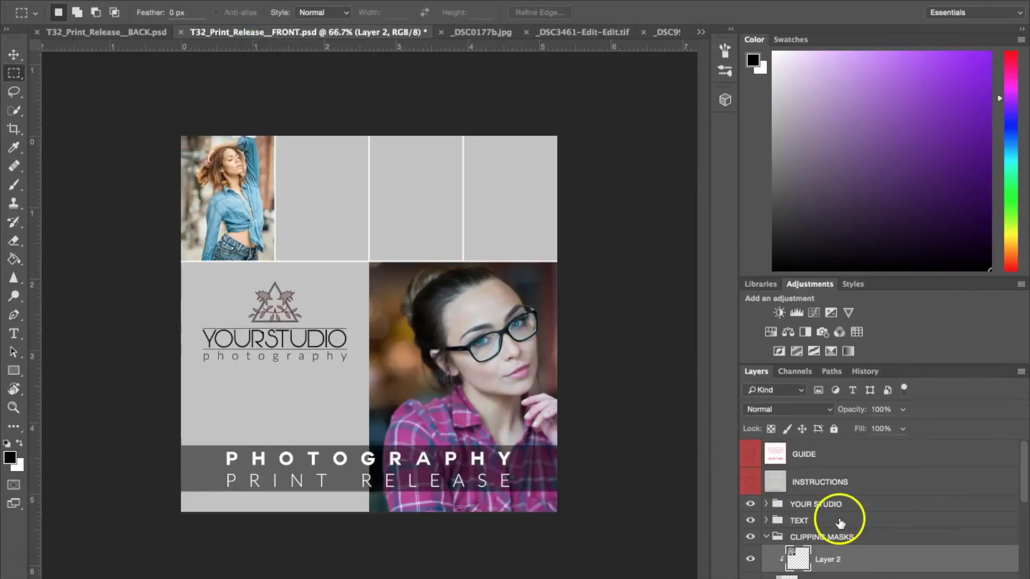
pyautogui.scroll(-3, 841, 522)
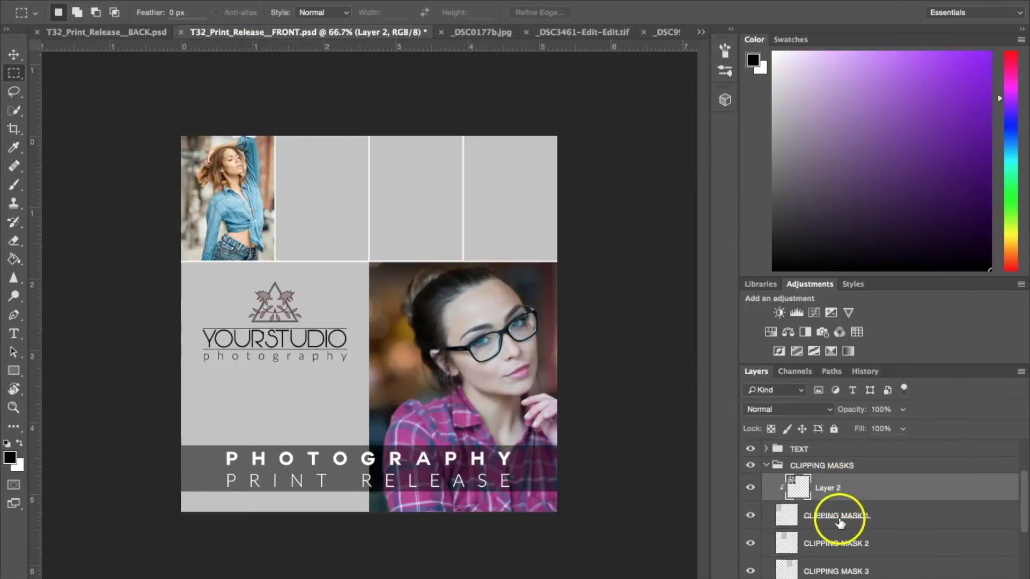
pyautogui.click(820, 545)
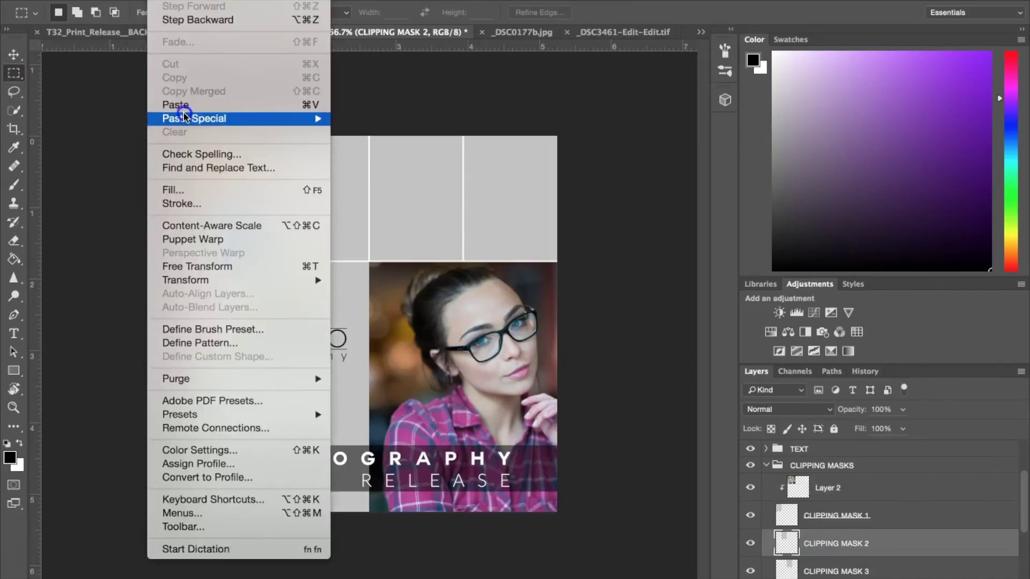
pyautogui.click(171, 101)
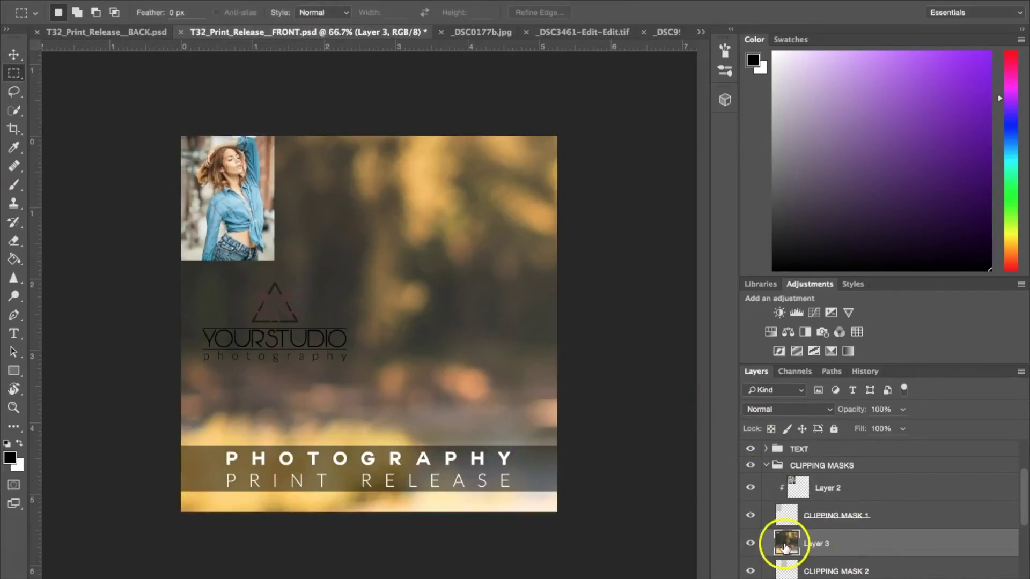
# Shrink and move Layer 3 into the second top box and commit the transform.
pyautogui.click(15, 55)
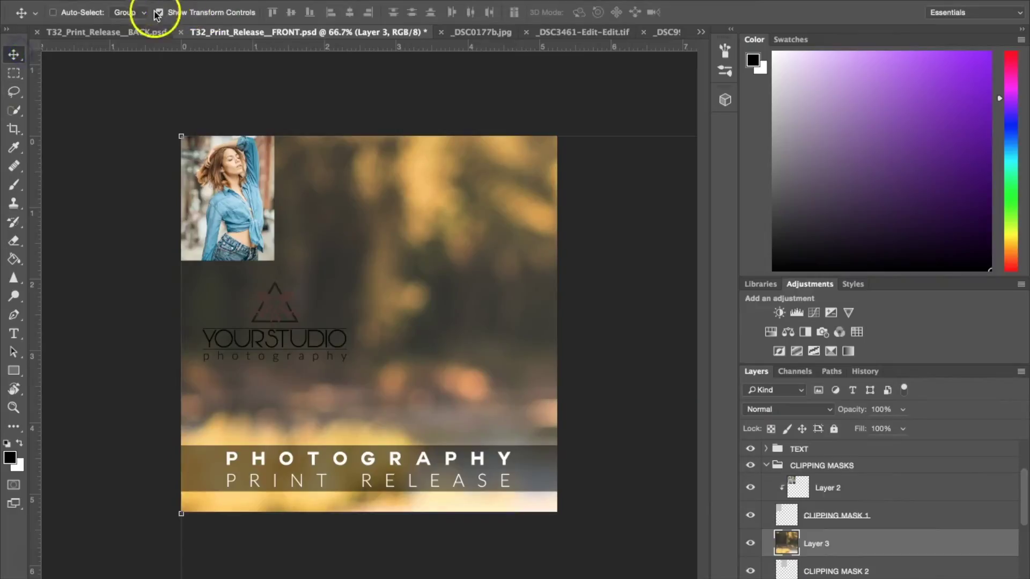
pyautogui.moveTo(182, 137); pyautogui.dragTo(629, 412)
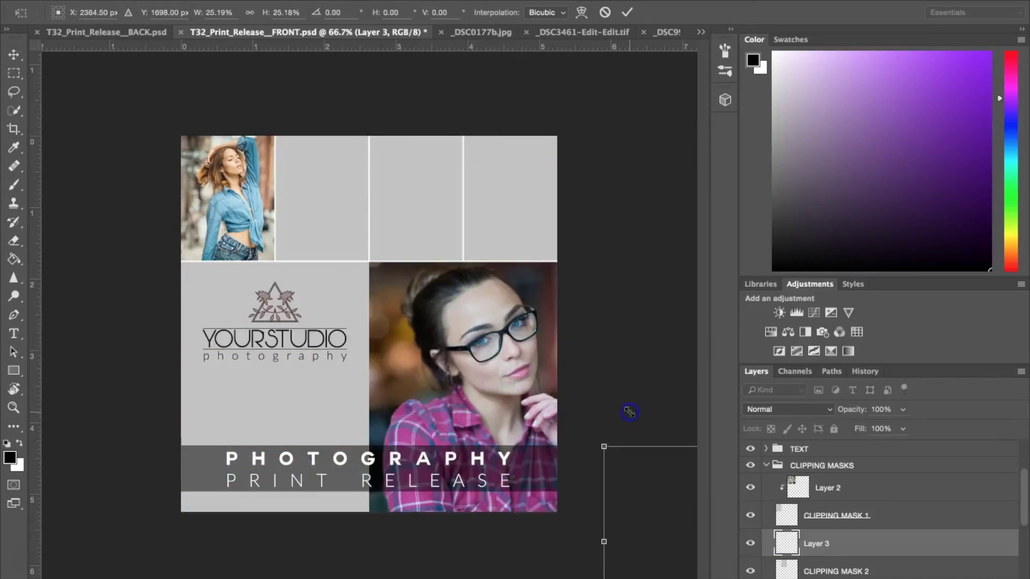
pyautogui.moveTo(425, 345); pyautogui.dragTo(317, 170)
pyautogui.moveTo(138, 126); pyautogui.dragTo(242, 188)
pyautogui.moveTo(377, 213); pyautogui.dragTo(355, 162)
pyautogui.press('Return')
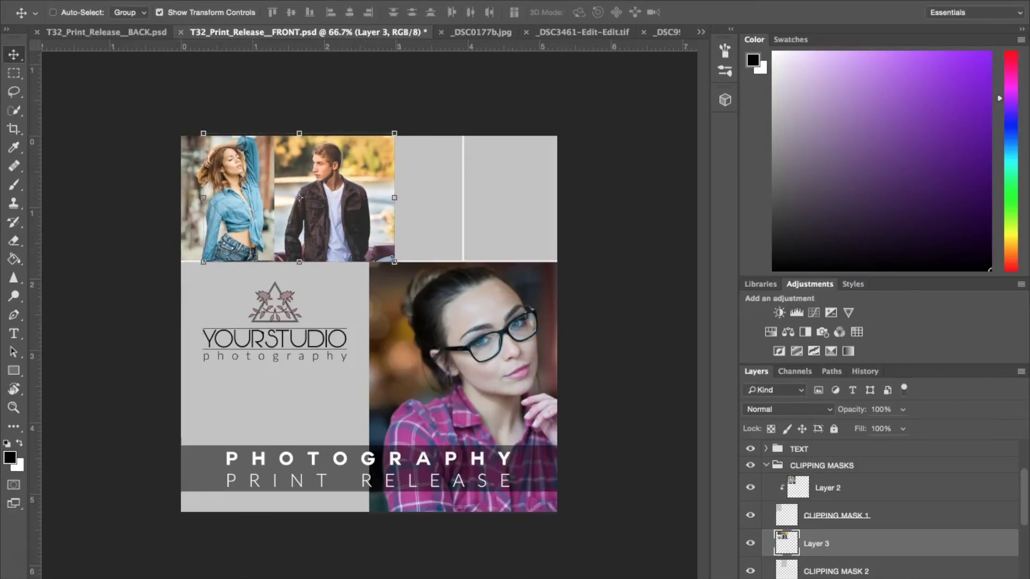
# Clip Layer 3 to CLIPPING MASK 2, adjust its position, and collapse the CLIPPING MASKS group.
pyautogui.click(271, 1)
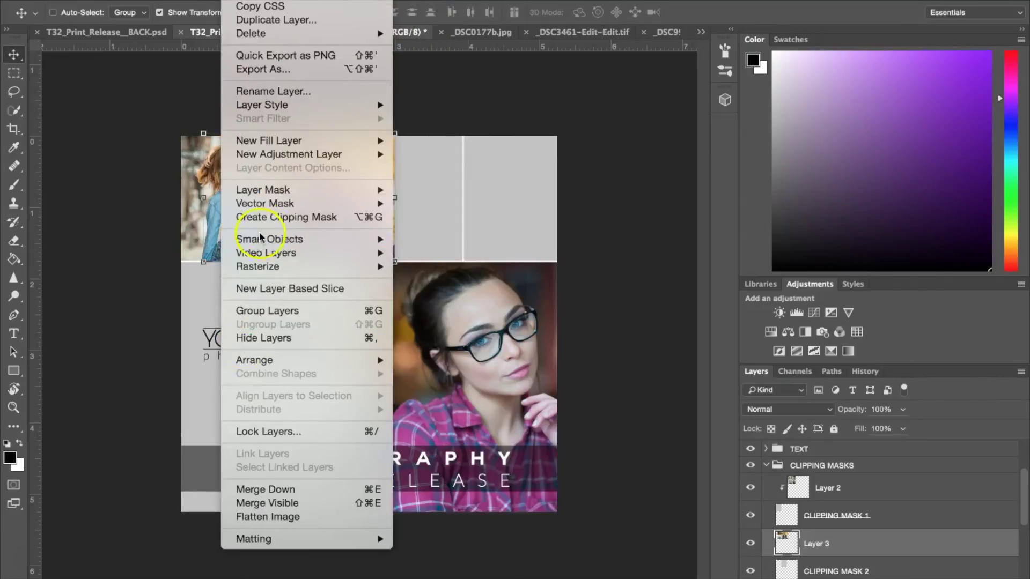
pyautogui.click(257, 217)
pyautogui.moveTo(328, 201); pyautogui.dragTo(317, 196)
pyautogui.click(356, 93)
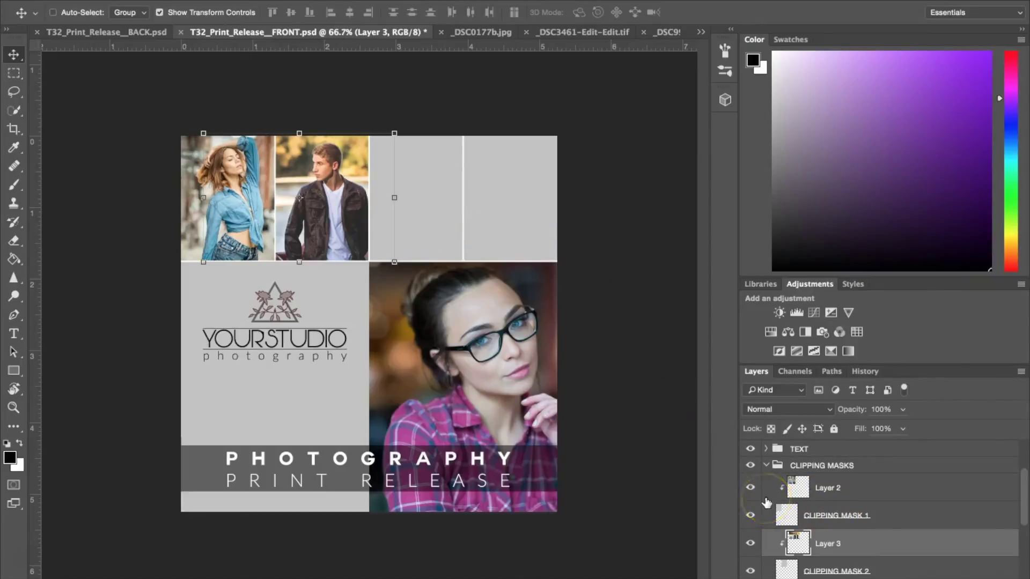
pyautogui.click(767, 467)
pyautogui.click(766, 468)
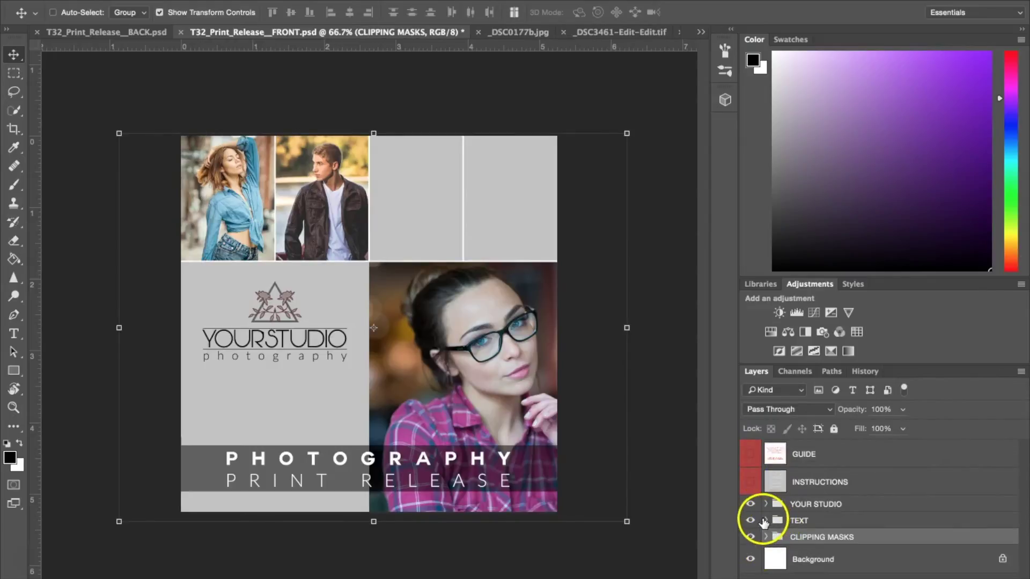
pyautogui.click(763, 521)
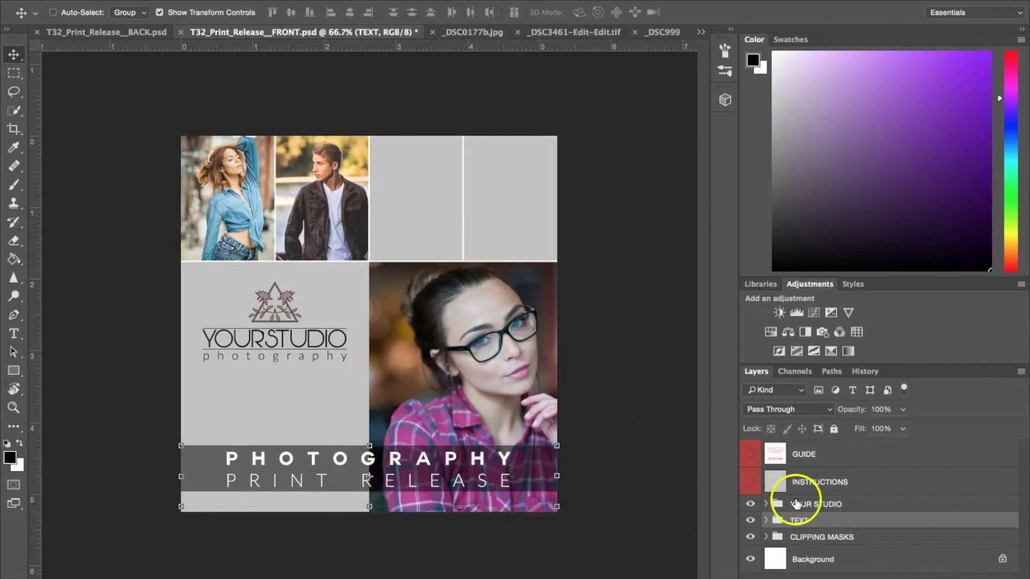
pyautogui.doubleClick(772, 521)
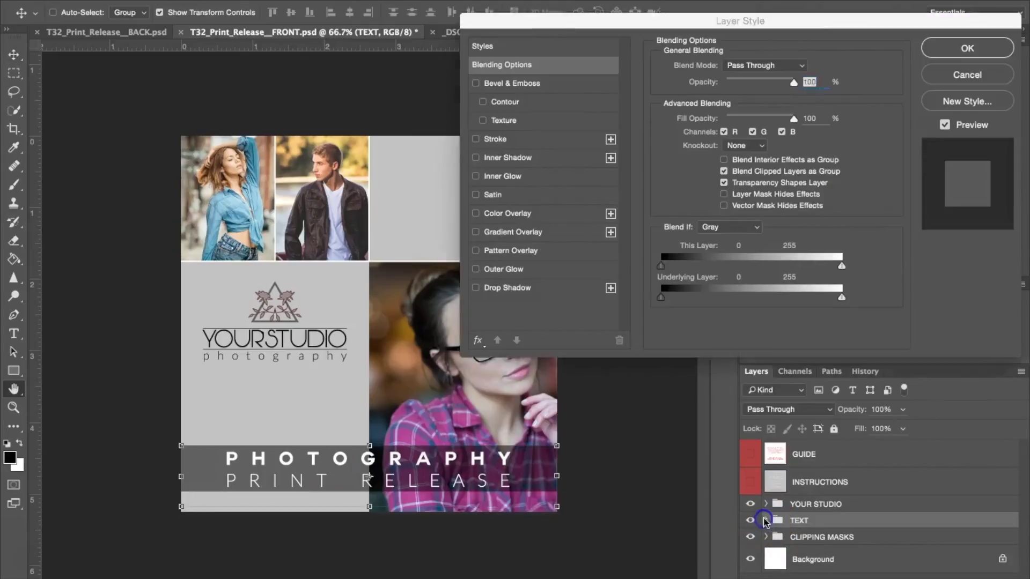
pyautogui.click(1007, 47)
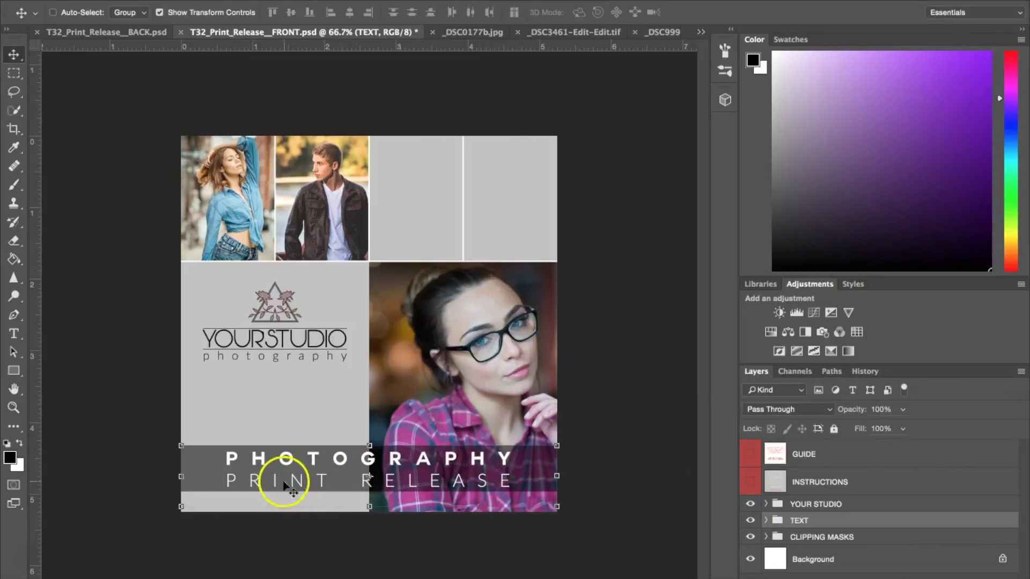
# Expand the YOUR STUDIO group, select its LOGO layer, then switch to the BACK print-release document.
pyautogui.click(817, 505)
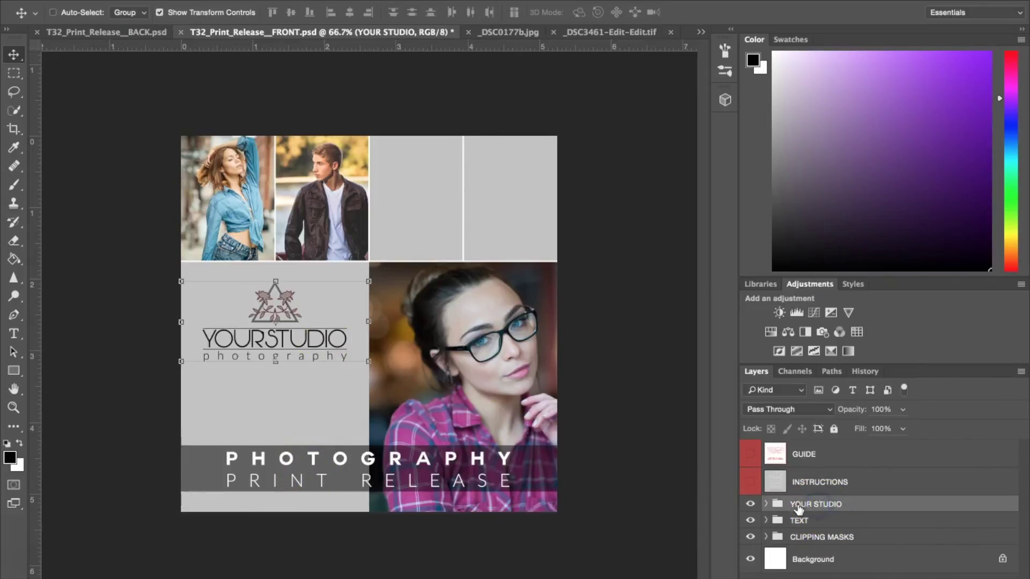
pyautogui.click(765, 504)
pyautogui.scroll(-2, 858, 561)
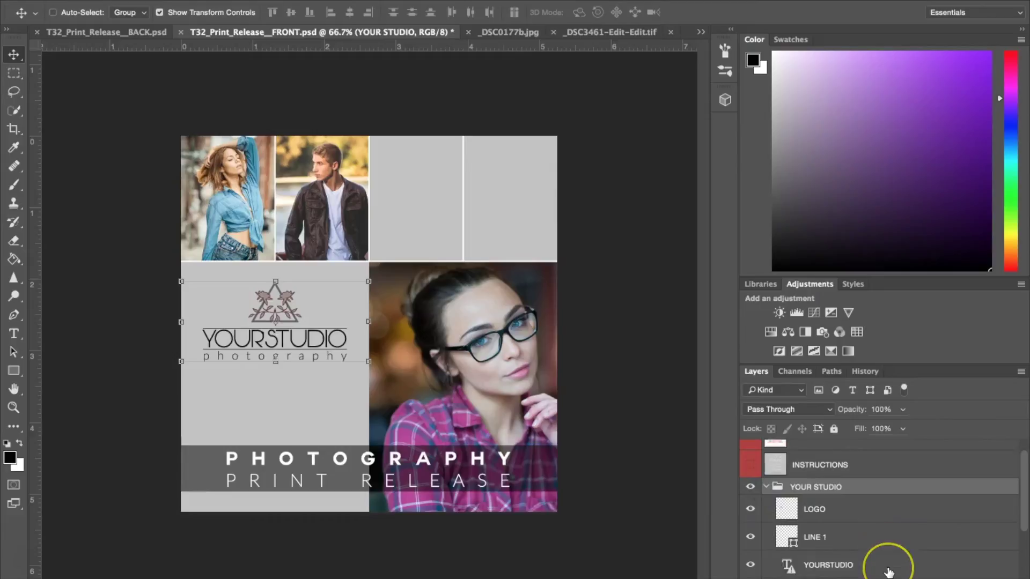
pyautogui.scroll(-1, 888, 572)
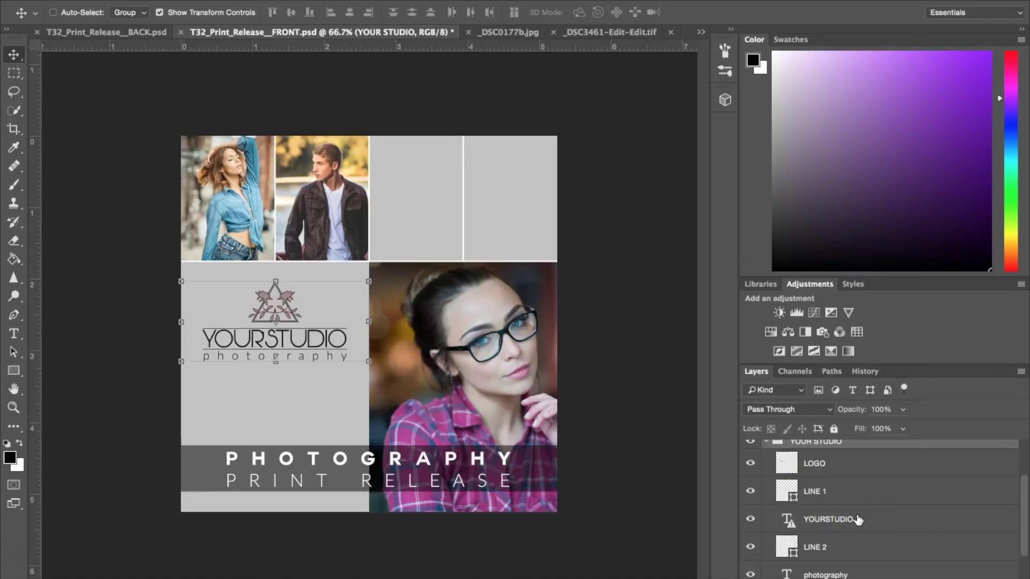
pyautogui.scroll(-2, 858, 519)
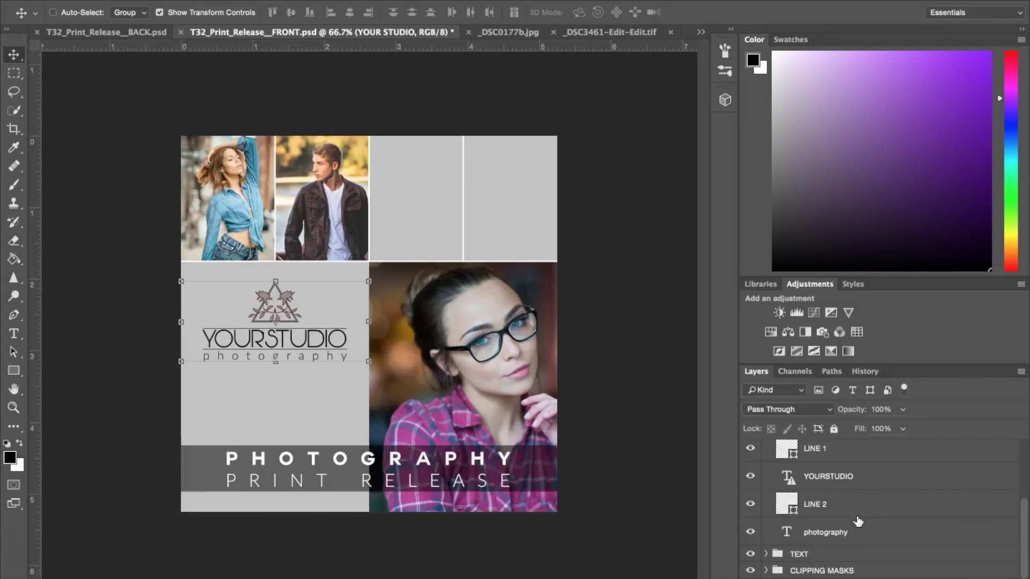
pyautogui.scroll(5, 858, 522)
pyautogui.click(813, 527)
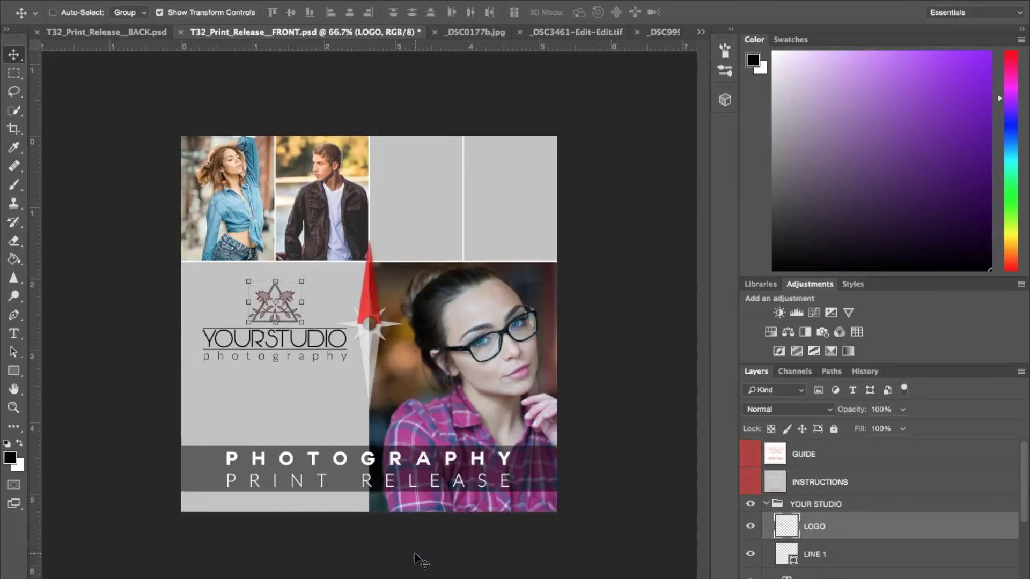
pyautogui.click(115, 33)
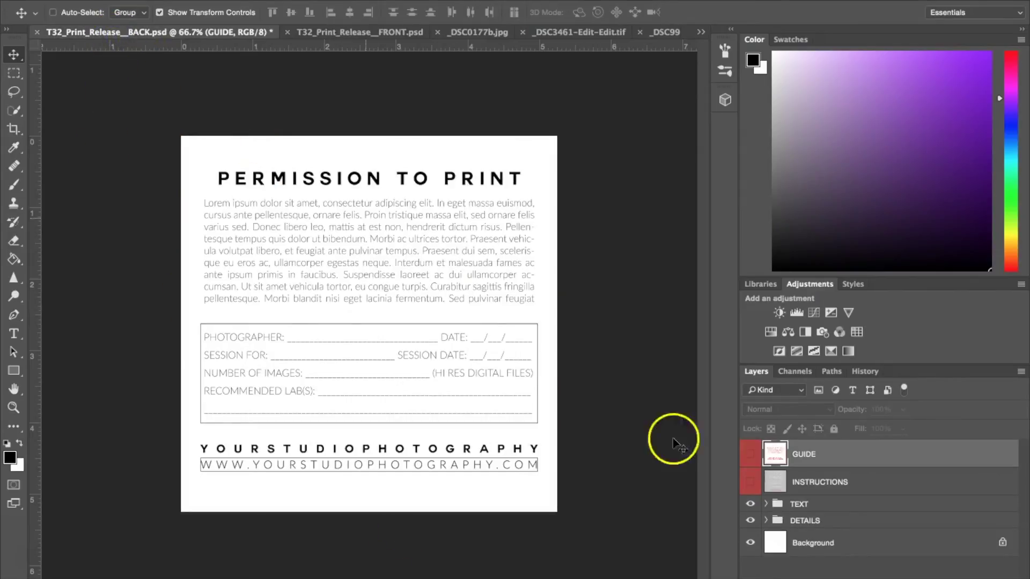
# Select the GUIDE and INSTRUCTIONS layers on the back template and delete both, confirming Yes.
pyautogui.click(750, 456)
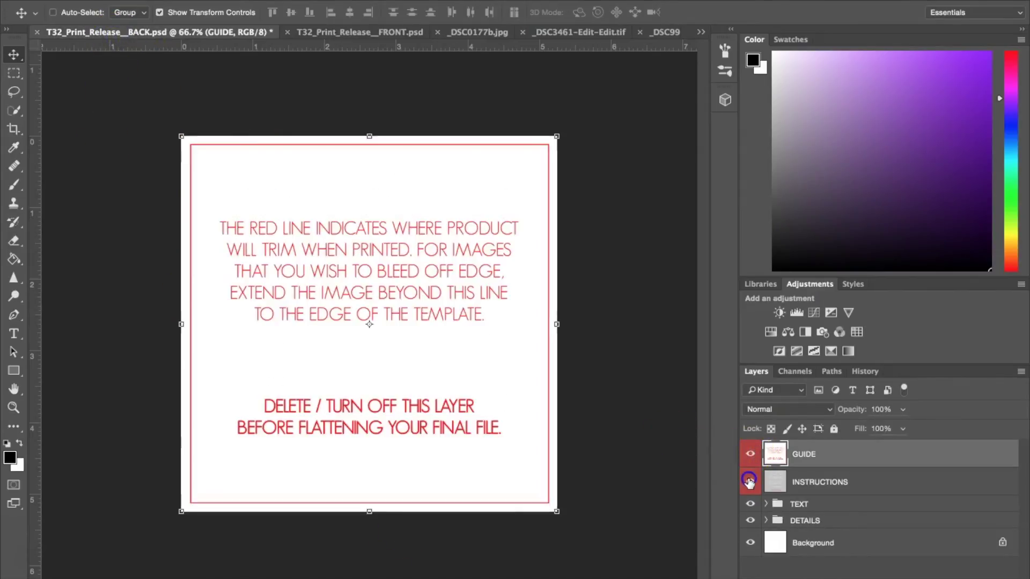
pyautogui.click(753, 454)
pyautogui.click(750, 482)
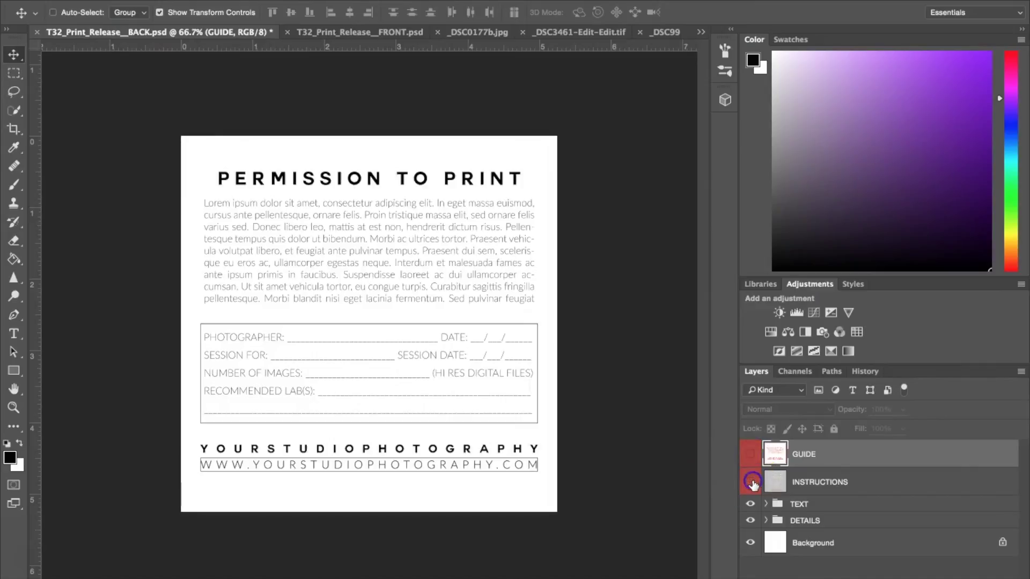
pyautogui.click(829, 482)
pyautogui.keyDown('shift'); pyautogui.click(828, 483); pyautogui.keyUp('shift')
pyautogui.click(1004, 576)
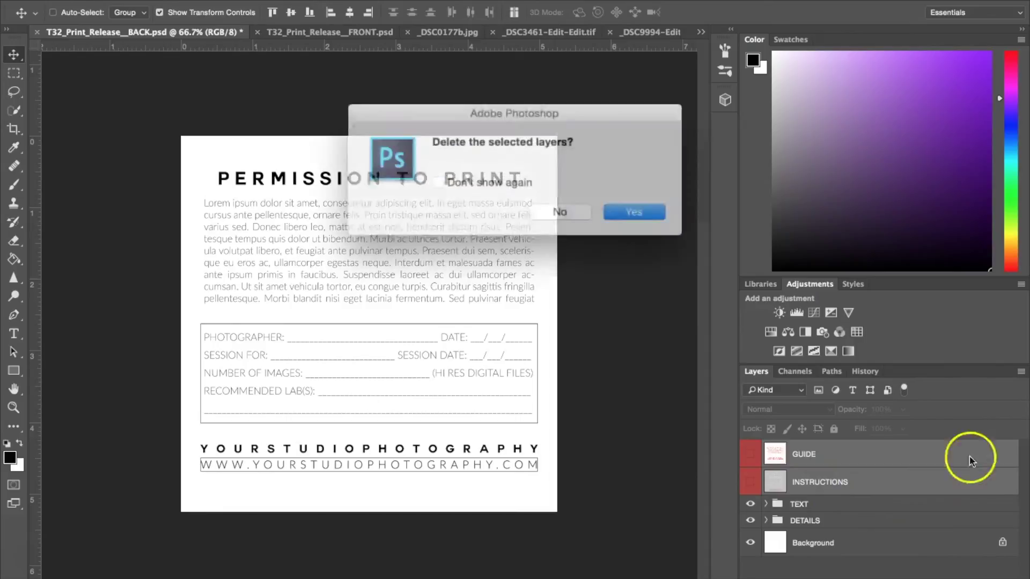
pyautogui.click(625, 208)
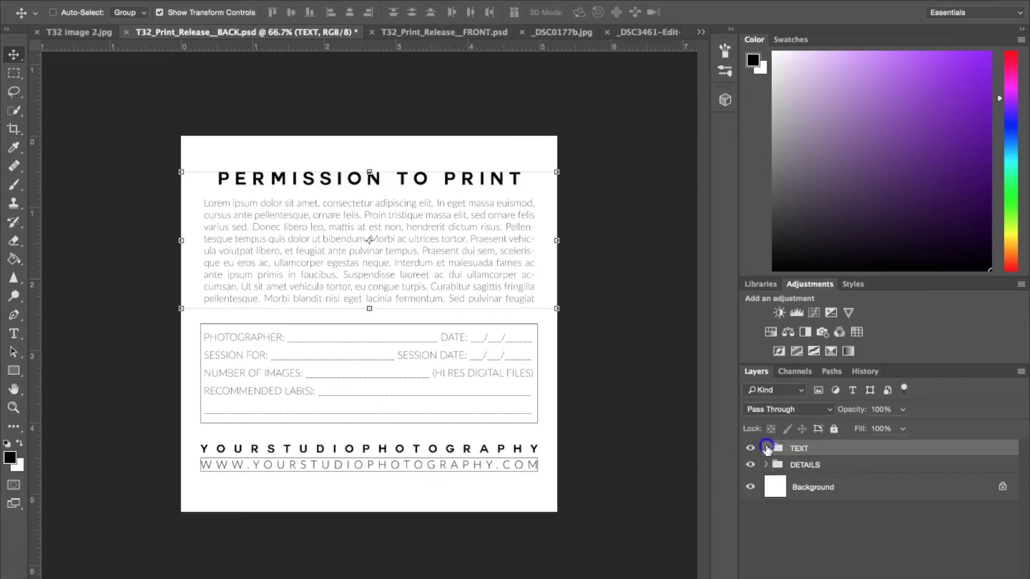
pyautogui.click(766, 448)
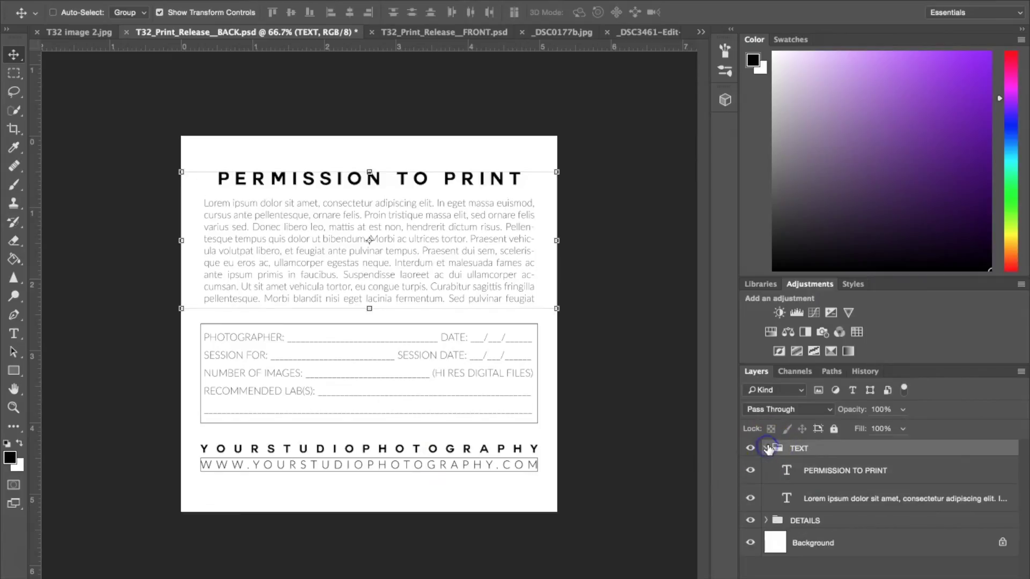
pyautogui.click(808, 472)
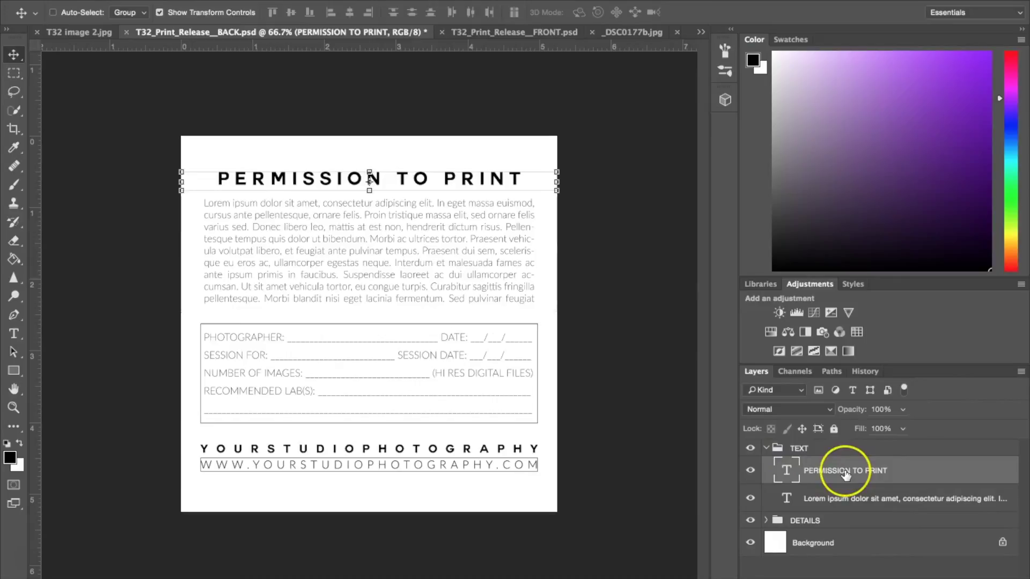
pyautogui.click(820, 500)
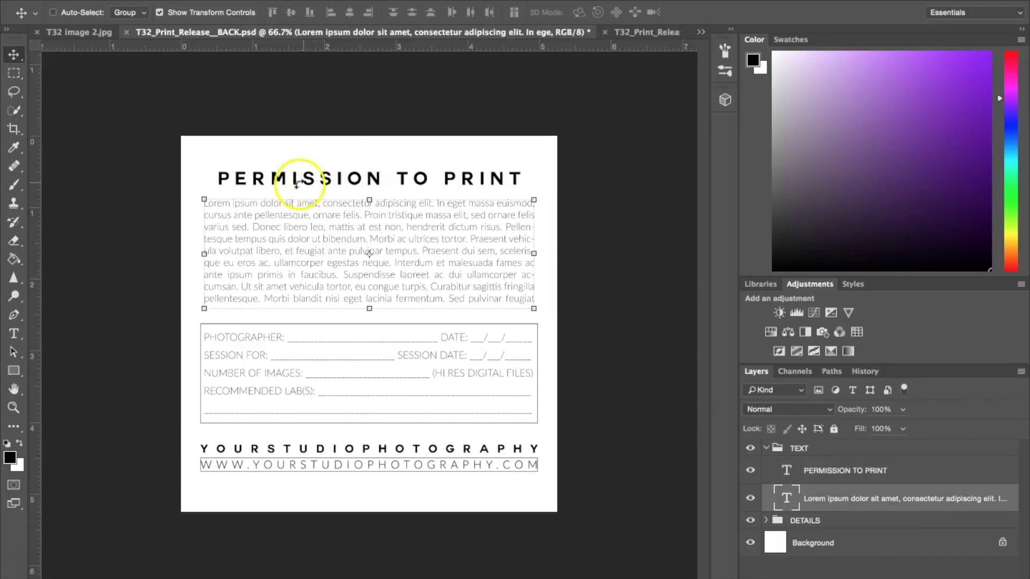
pyautogui.keyDown('ctrl'); pyautogui.click(329, 247); pyautogui.keyUp('ctrl')
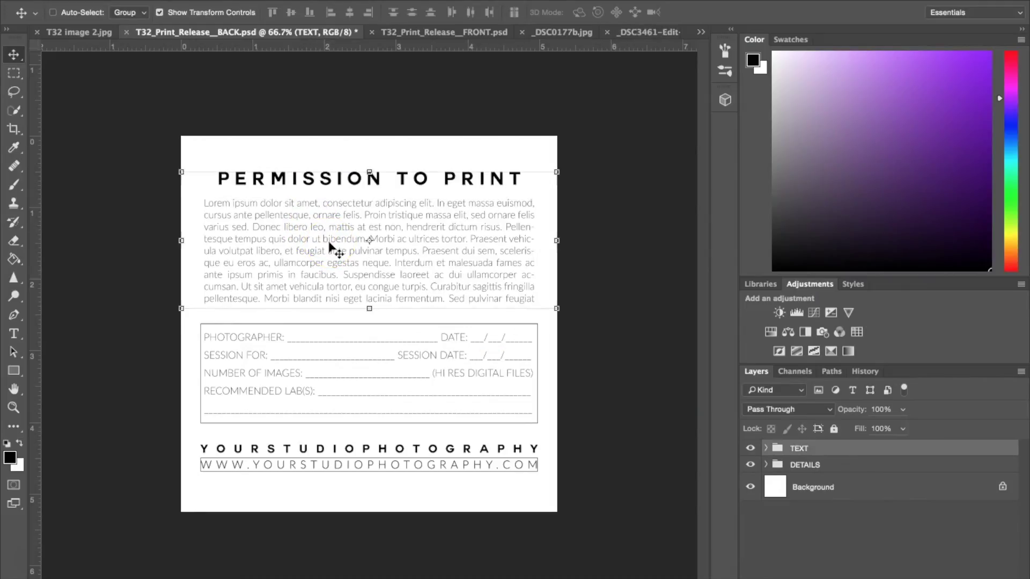
pyautogui.click(766, 448)
pyautogui.click(765, 465)
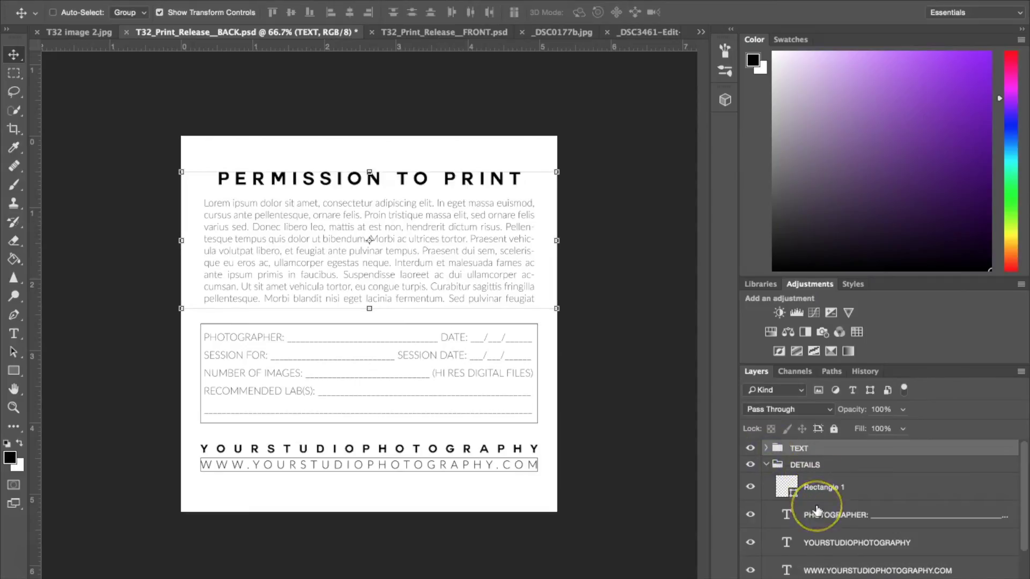
pyautogui.scroll(-2, 816, 510)
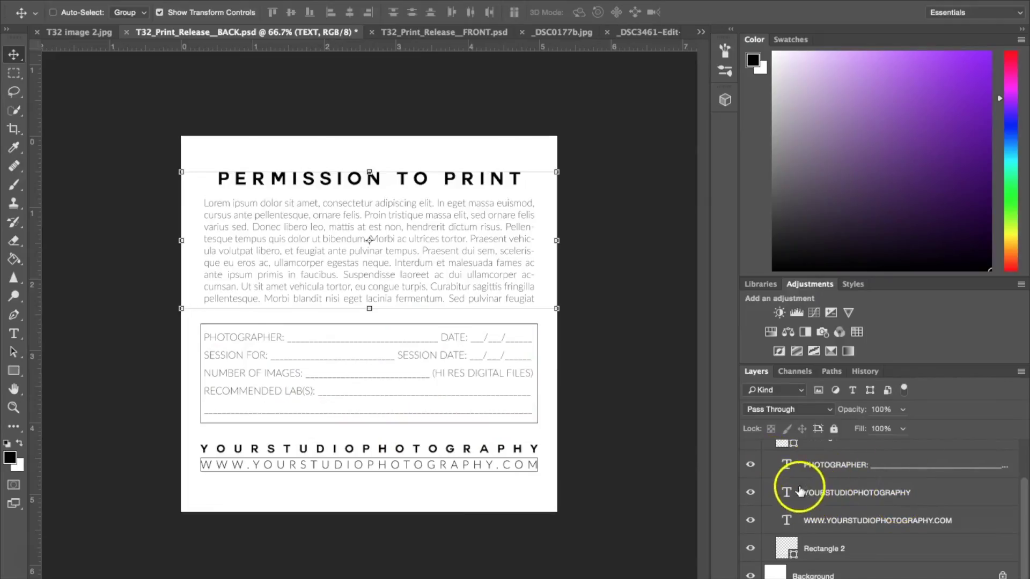
pyautogui.scroll(1, 789, 475)
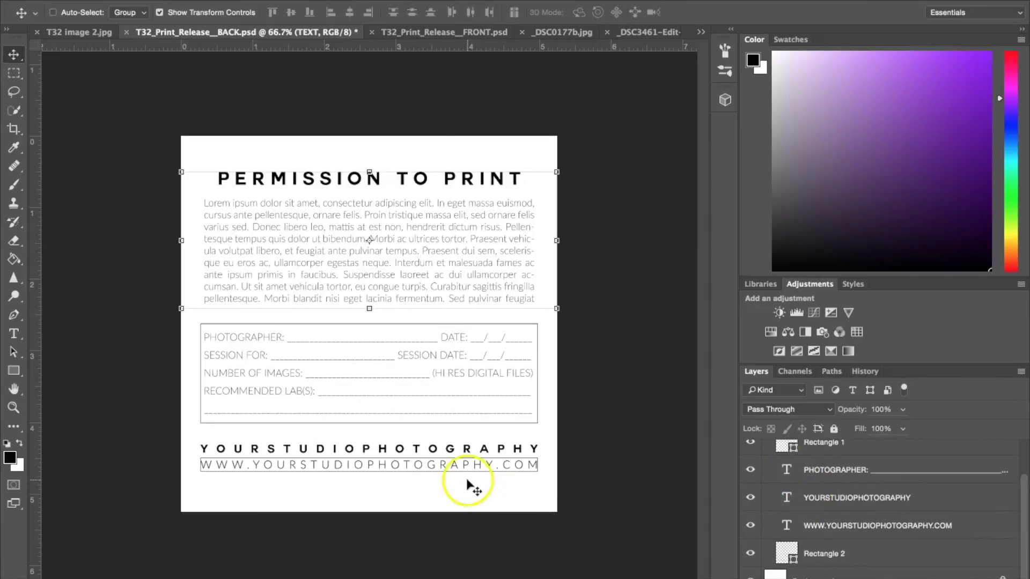
pyautogui.click(886, 499)
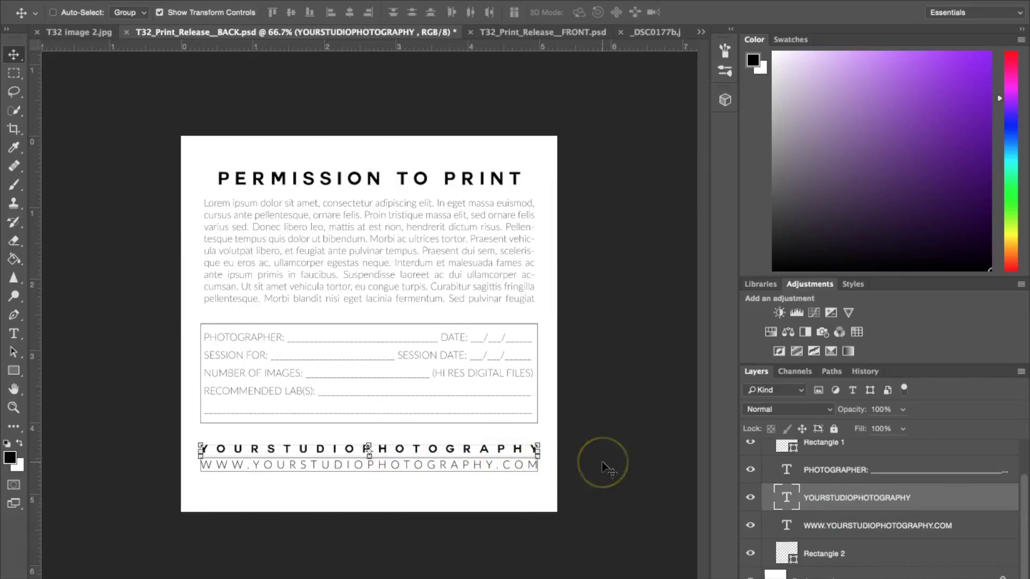
pyautogui.click(815, 528)
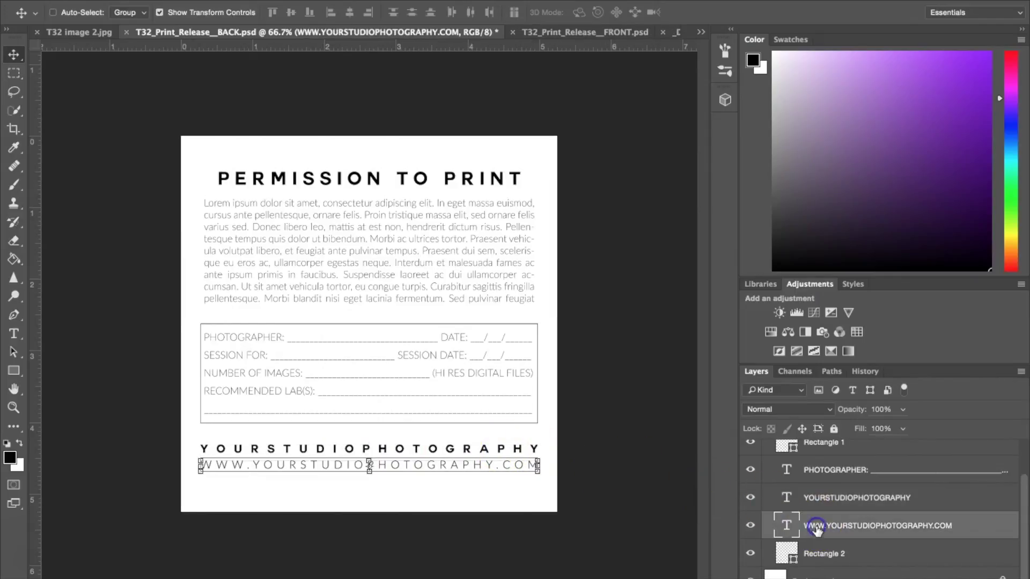
pyautogui.click(835, 473)
pyautogui.scroll(2, 835, 474)
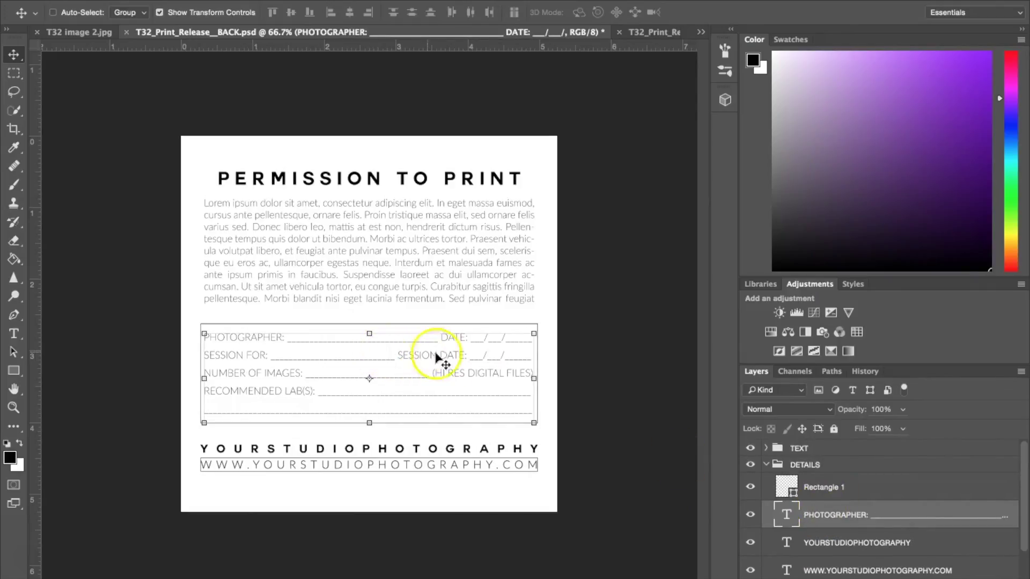
pyautogui.scroll(-2, 775, 507)
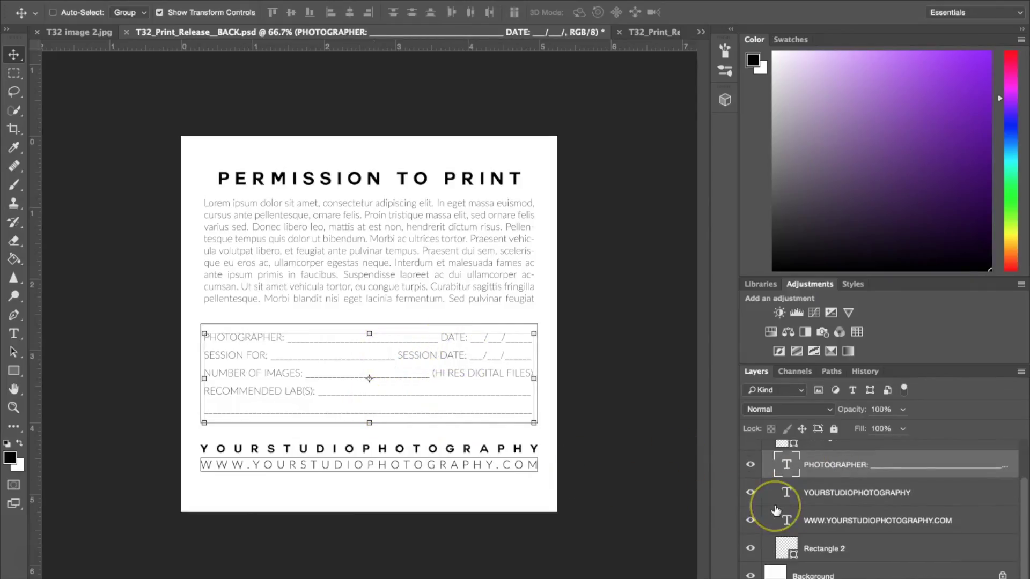
pyautogui.click(106, 404)
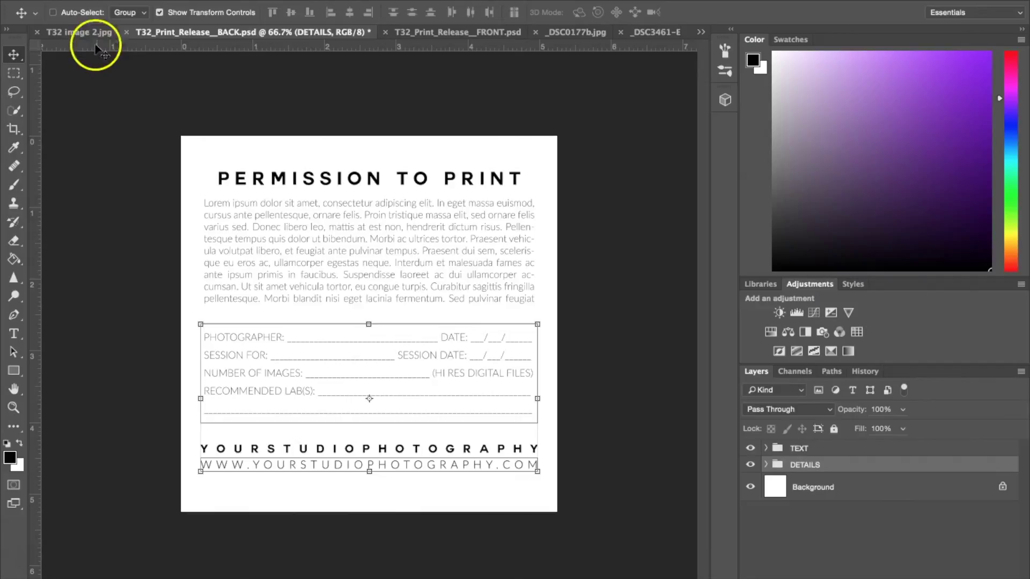
# Switch to T32 image 2.jpg to view the finished front-and-back print release mockup.
pyautogui.click(81, 33)
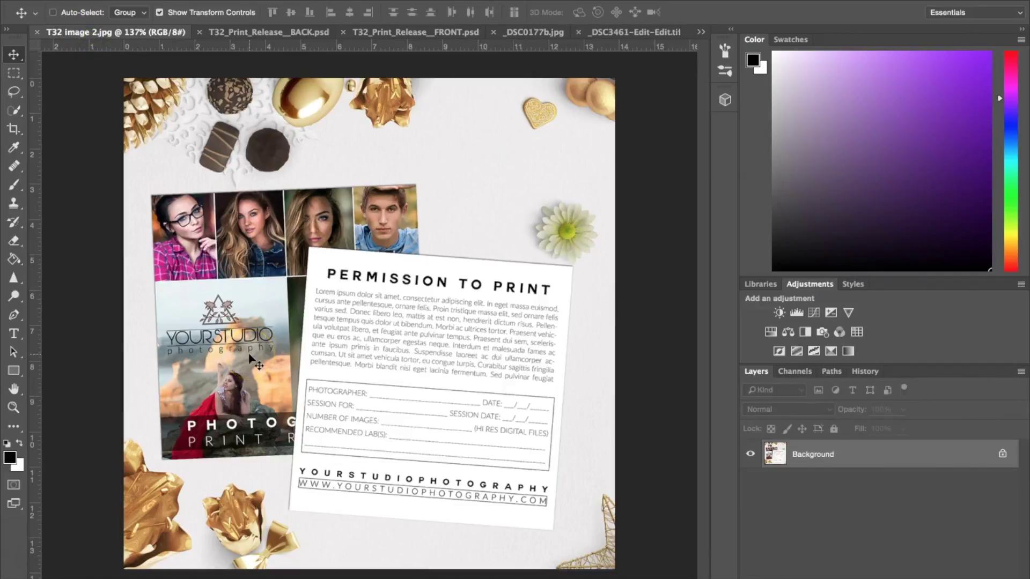